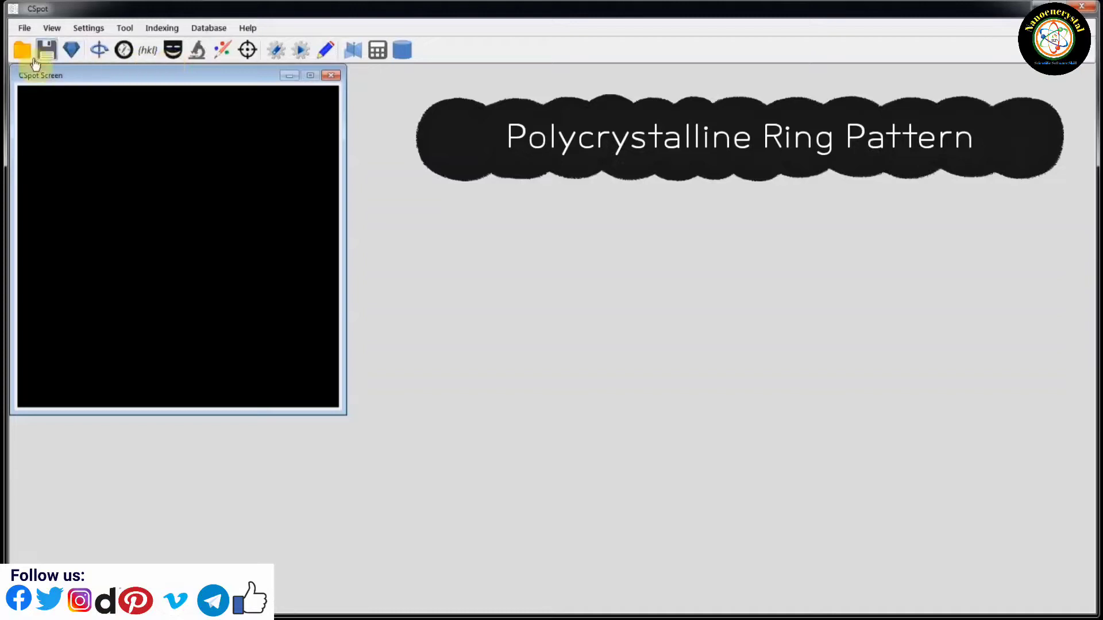
Open CaORingDiffraction.png from the PNG file list and enlarge the pattern viewer
{"action": "left_click", "coordinate": [23, 50]}
{"action": "left_click", "coordinate": [569, 437]}
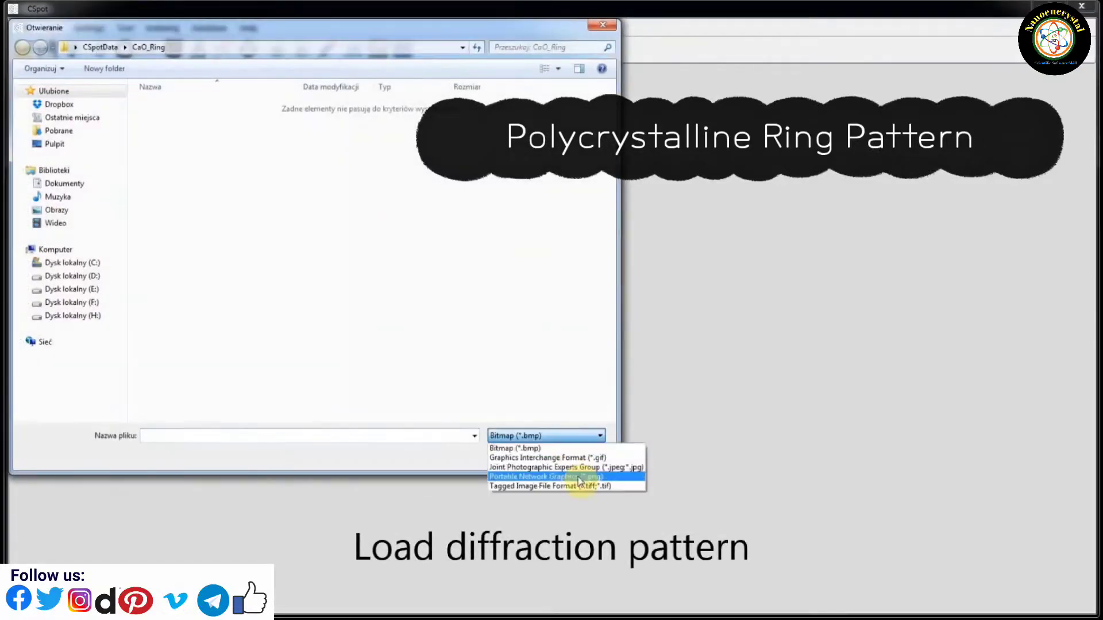
{"action": "left_click", "coordinate": [574, 477]}
{"action": "double_click", "coordinate": [195, 107]}
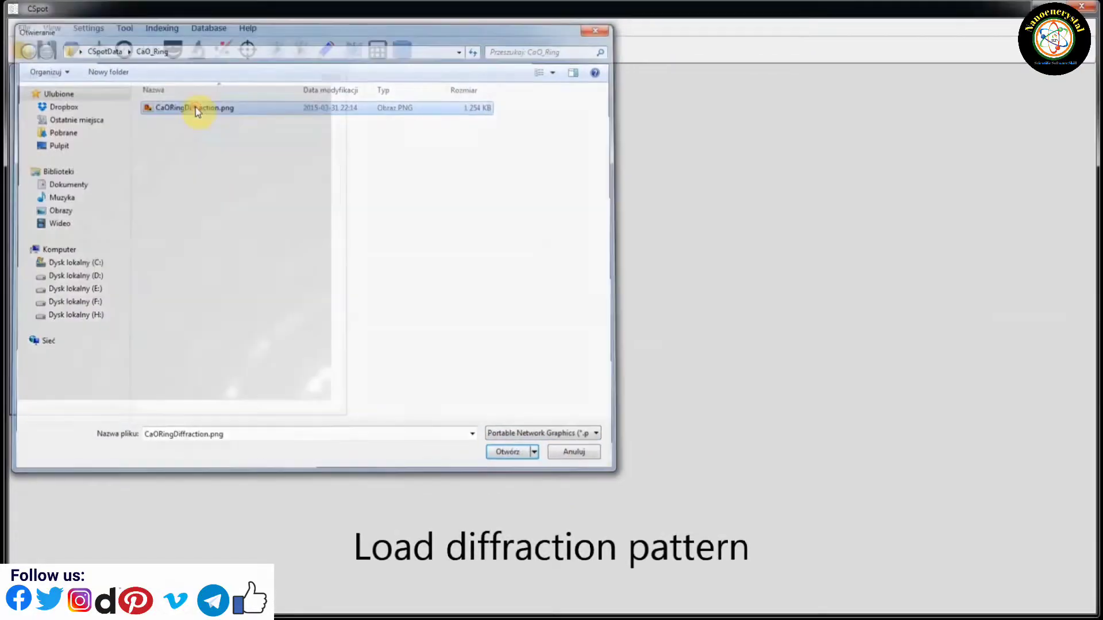
{"action": "left_click_drag", "start_coordinate": [343, 422], "coordinate": [571, 537]}
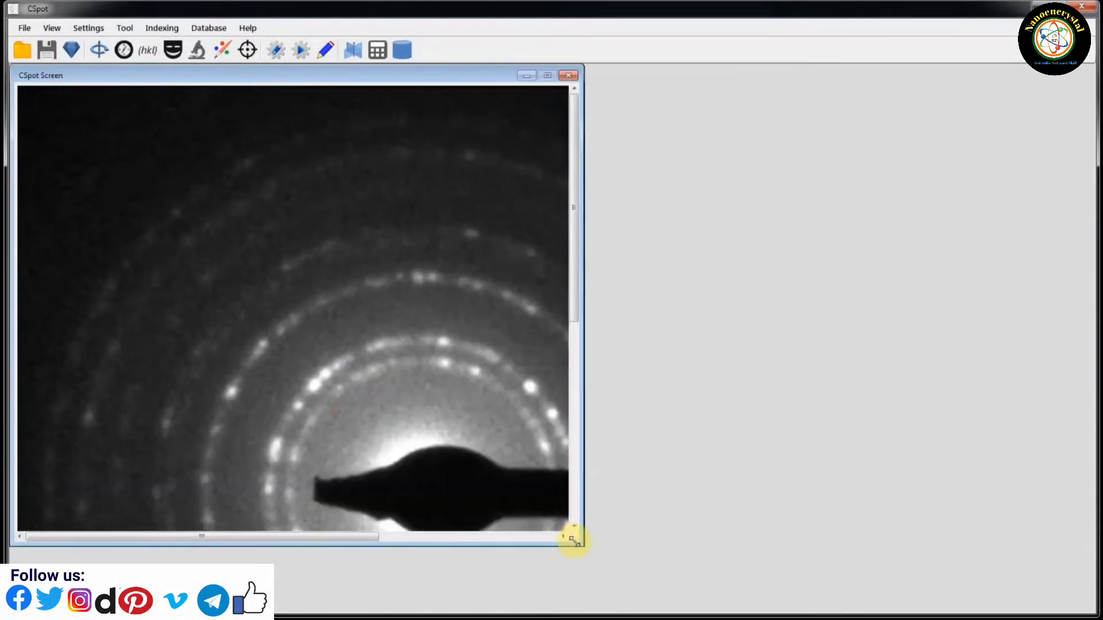
Scale the pattern down three steps to about 80% and stretch the viewer taller
{"action": "left_click", "coordinate": [25, 29]}
{"action": "left_click", "coordinate": [69, 88]}
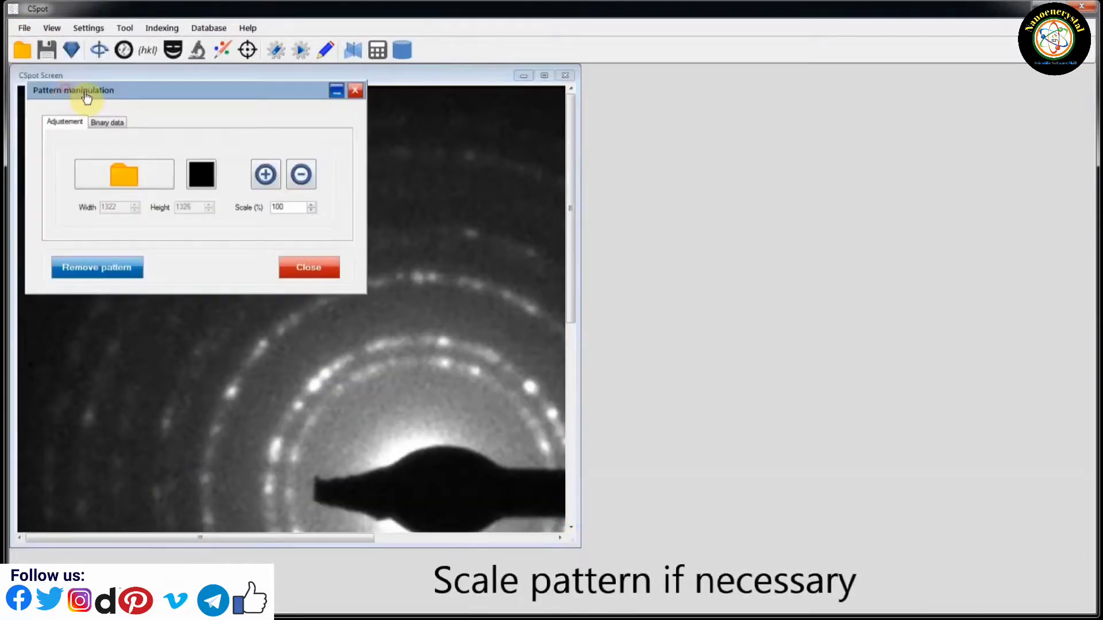
{"action": "left_click_drag", "start_coordinate": [109, 92], "coordinate": [741, 128]}
{"action": "left_click", "coordinate": [934, 218]}
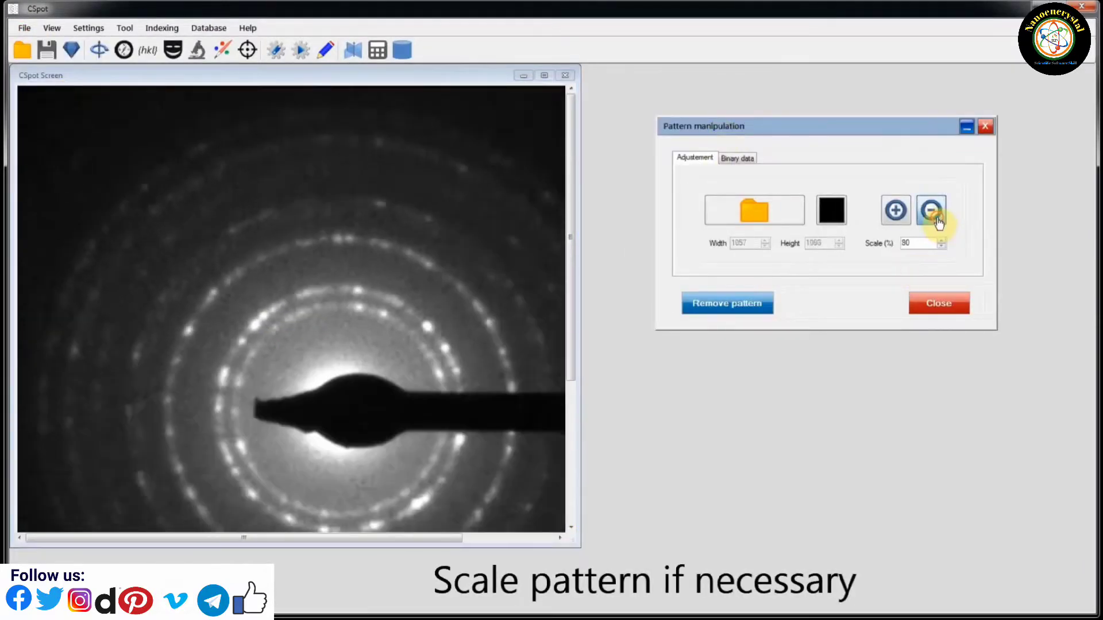
{"action": "left_click", "coordinate": [934, 218]}
{"action": "left_click", "coordinate": [934, 218]}
{"action": "left_click", "coordinate": [937, 303]}
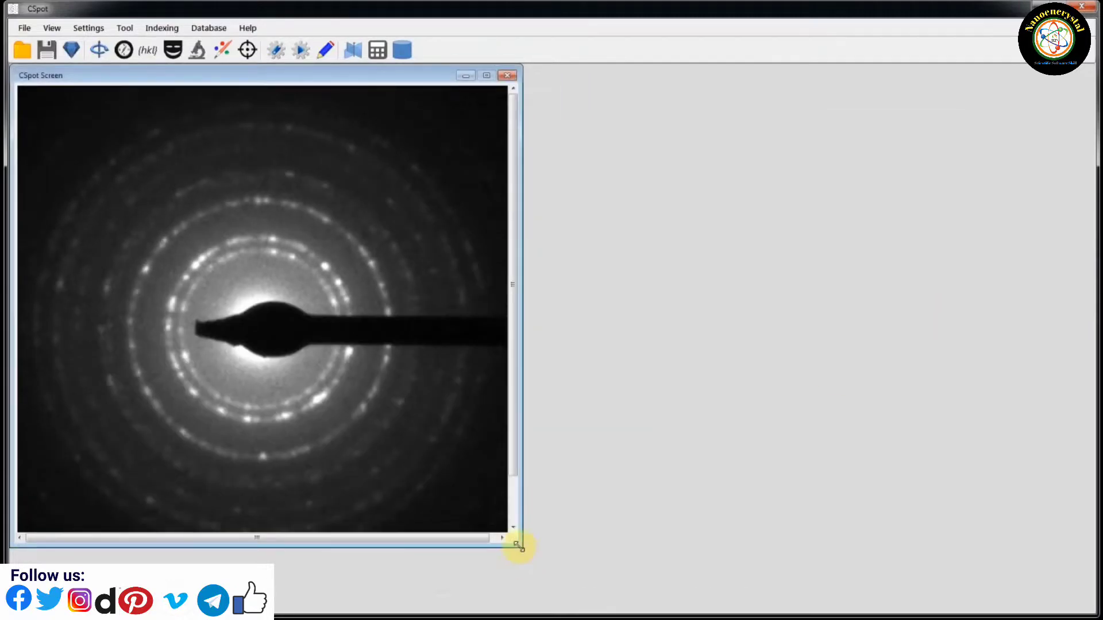
{"action": "left_click_drag", "start_coordinate": [520, 546], "coordinate": [616, 610]}
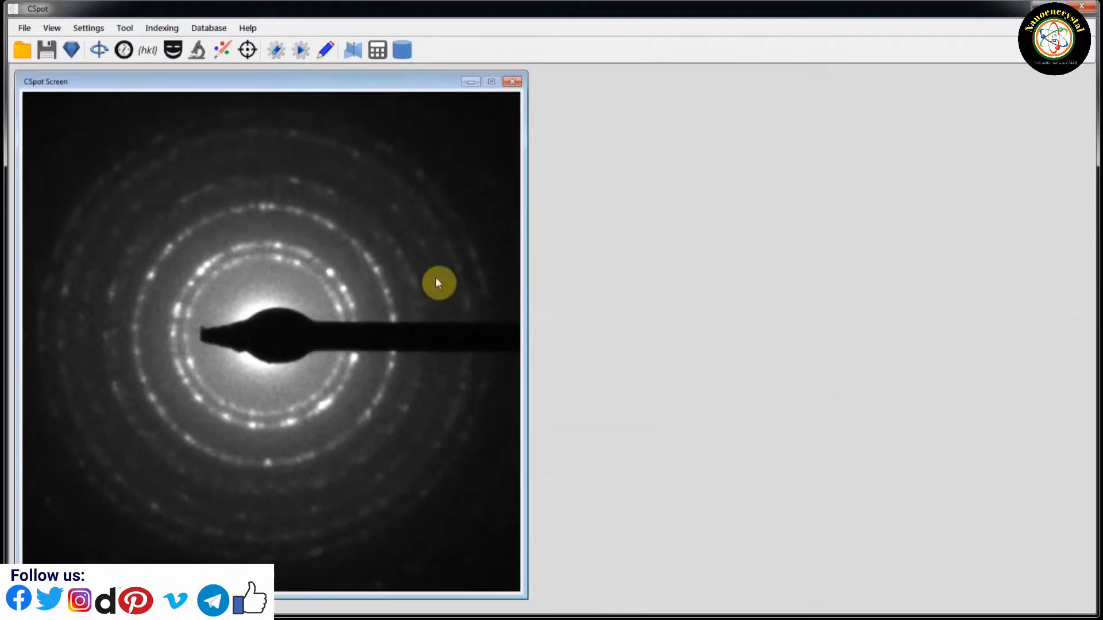
Set maximal Miller index 6, camera length 1150 mm and Ring pattern diffraction type
{"action": "left_click", "coordinate": [88, 28]}
{"action": "mouse_move", "coordinate": [101, 44]}
{"action": "left_click", "coordinate": [243, 47]}
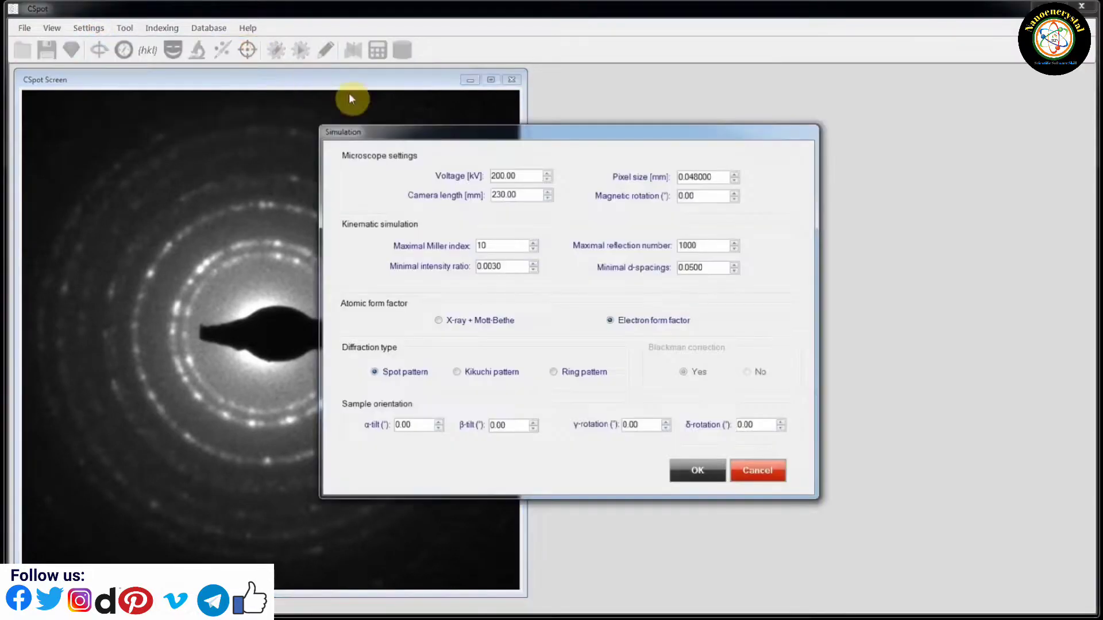
{"action": "left_click_drag", "start_coordinate": [402, 135], "coordinate": [454, 132]}
{"action": "double_click", "coordinate": [568, 241]}
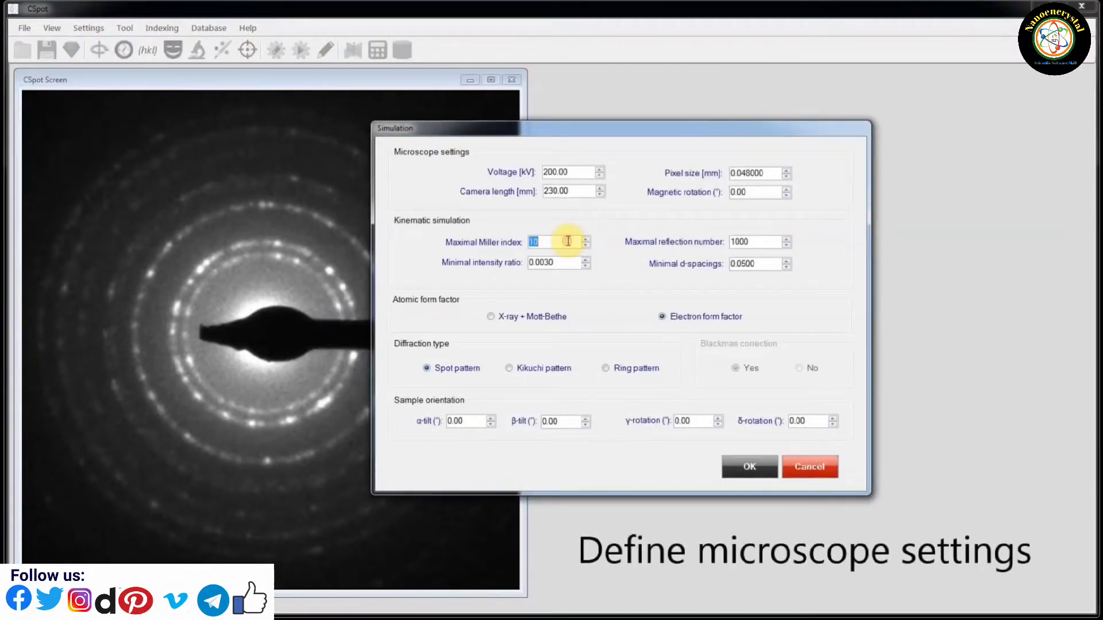
{"action": "type", "text": "6"}
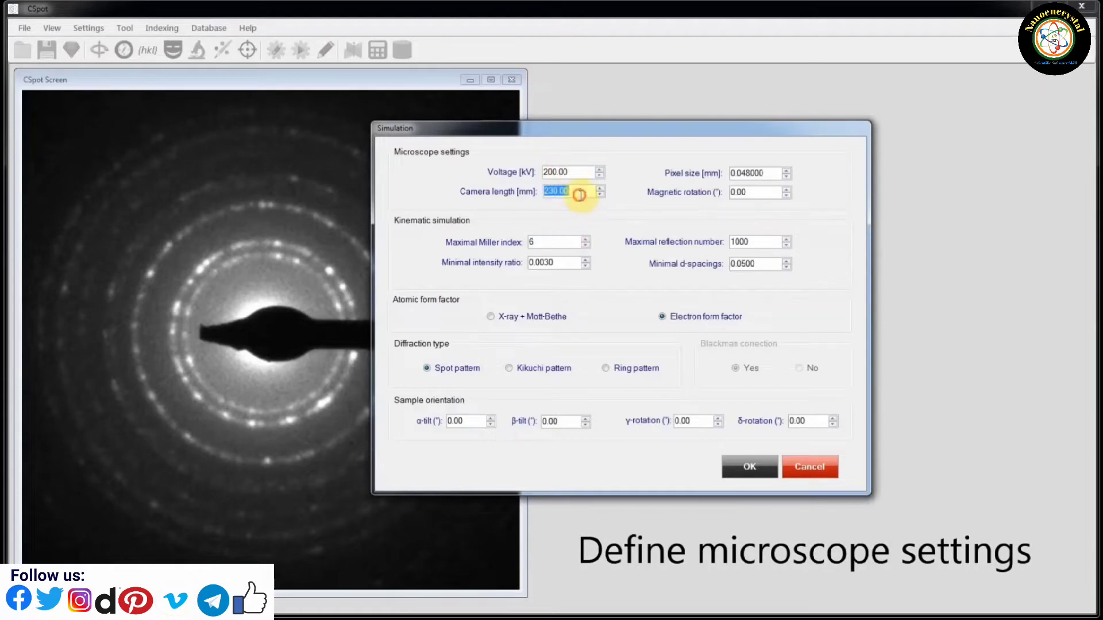
{"action": "type", "text": "115"}
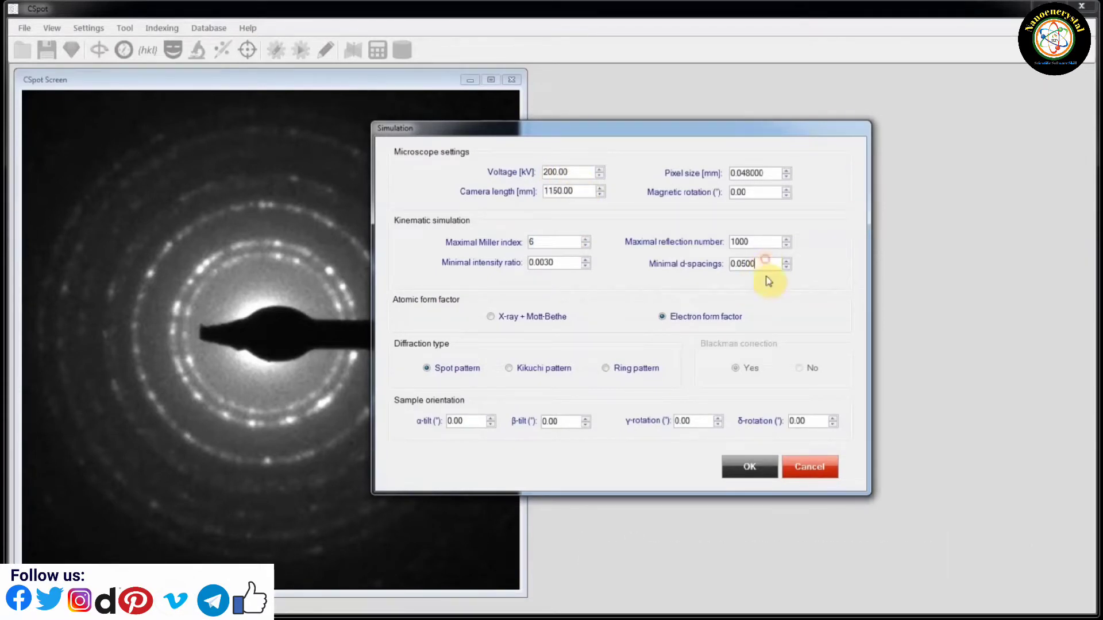
{"action": "left_click", "coordinate": [632, 373]}
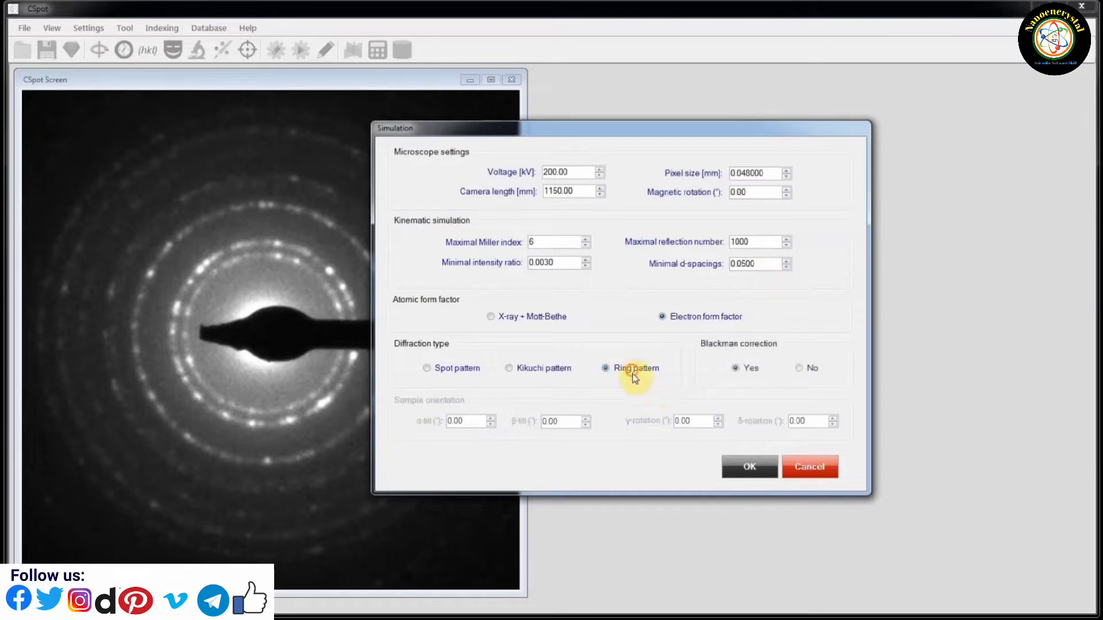
{"action": "left_click", "coordinate": [749, 470]}
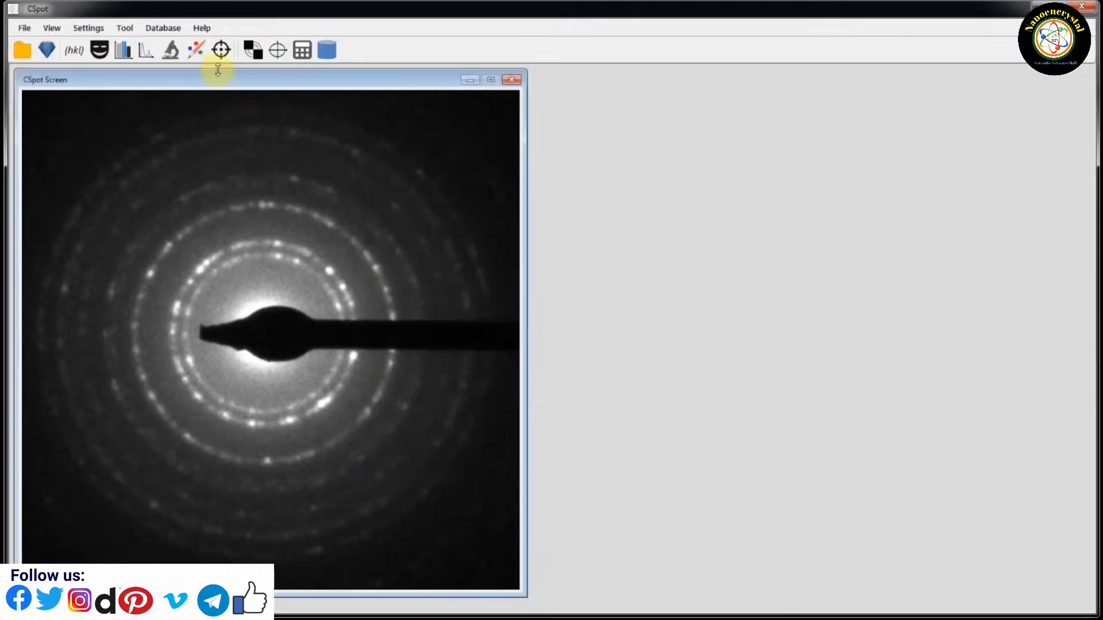
Open the Calibration tool, enlarge its image view and zoom out to 70%
{"action": "left_click", "coordinate": [471, 80]}
{"action": "left_click", "coordinate": [125, 27]}
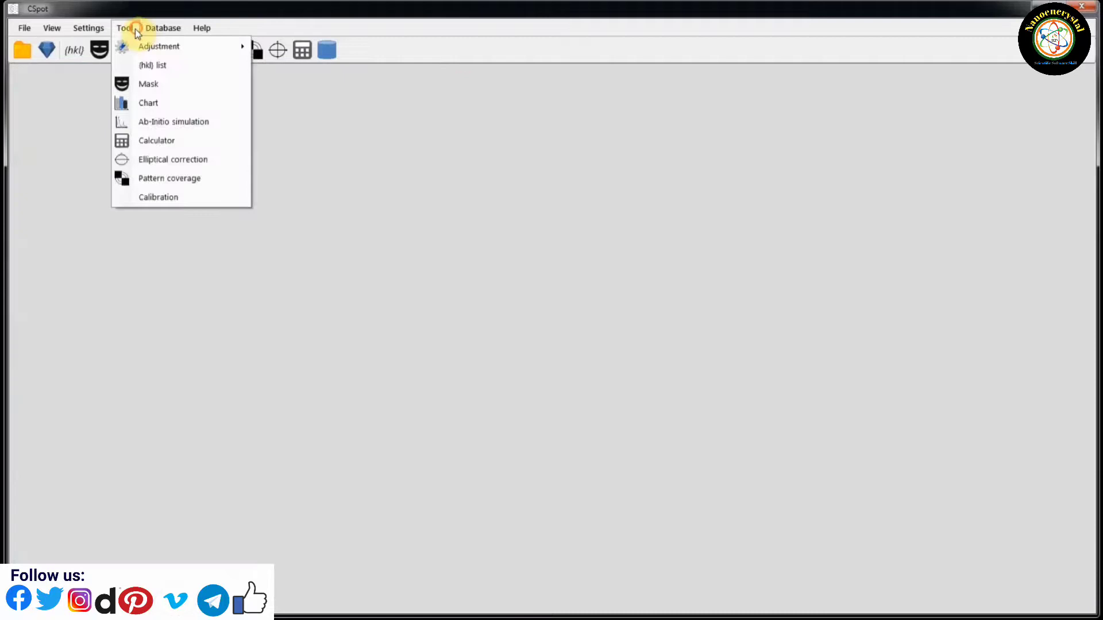
{"action": "left_click", "coordinate": [175, 201]}
{"action": "left_click_drag", "start_coordinate": [352, 126], "coordinate": [774, 105]}
{"action": "left_click_drag", "start_coordinate": [898, 521], "coordinate": [1012, 580]}
{"action": "left_click", "coordinate": [651, 552]}
{"action": "left_click", "coordinate": [651, 552]}
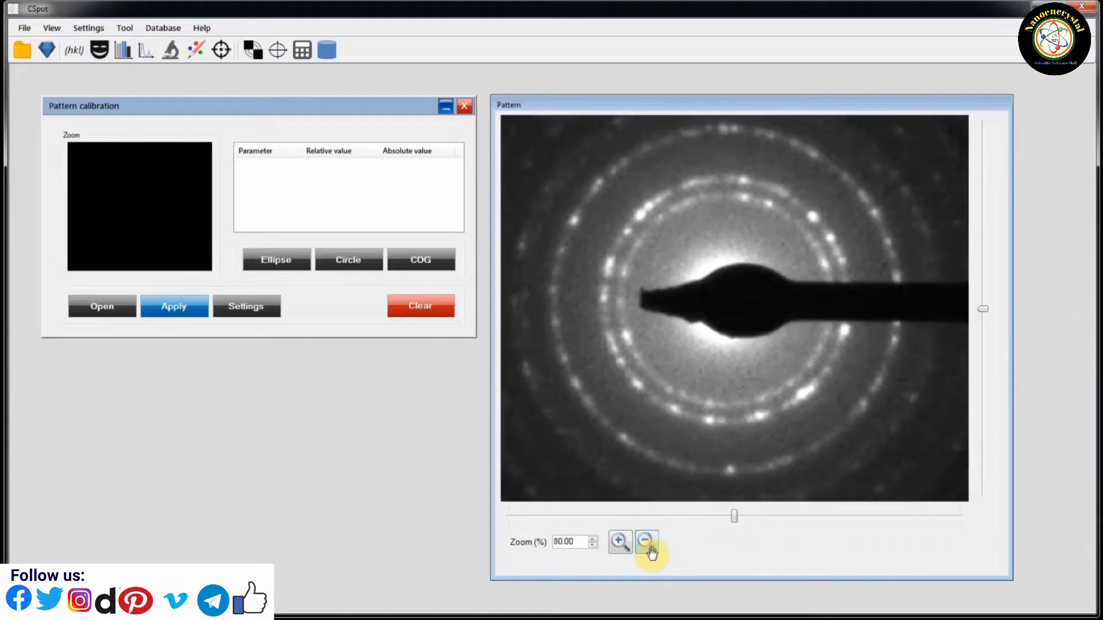
{"action": "left_click", "coordinate": [650, 552]}
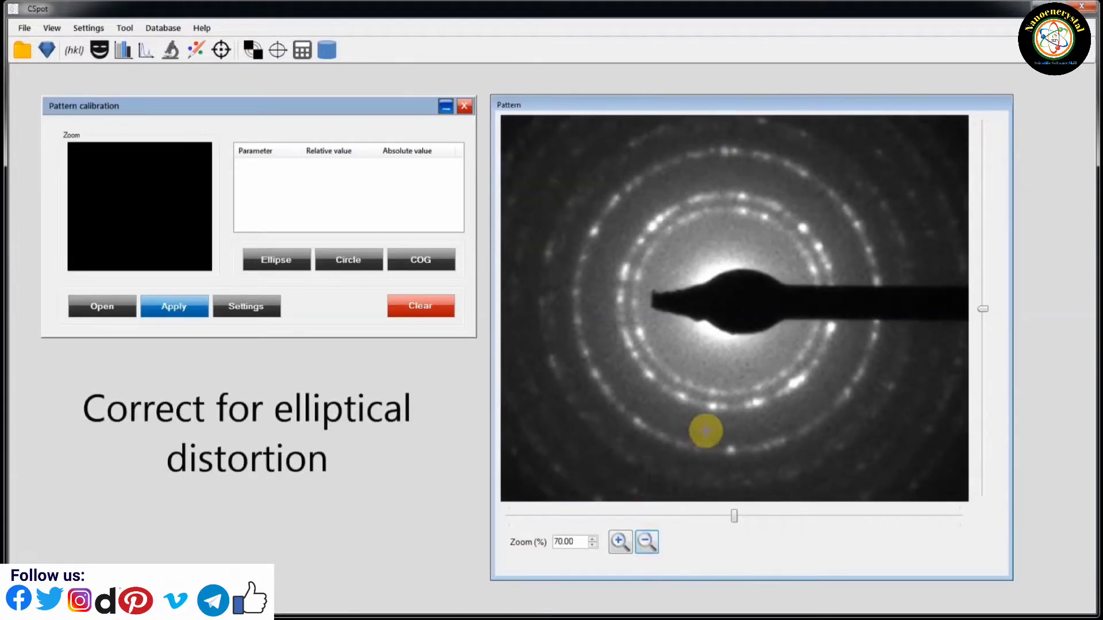
Mark seven points around the outer ring, then fit and apply an ellipse correction
{"action": "left_click", "coordinate": [637, 423]}
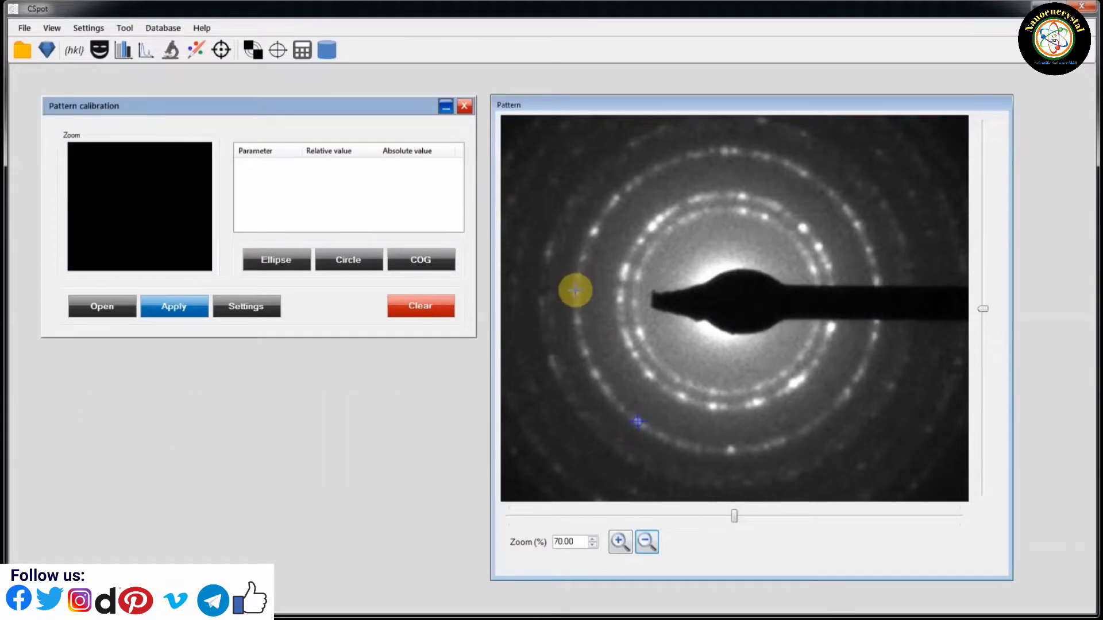
{"action": "left_click", "coordinate": [576, 292]}
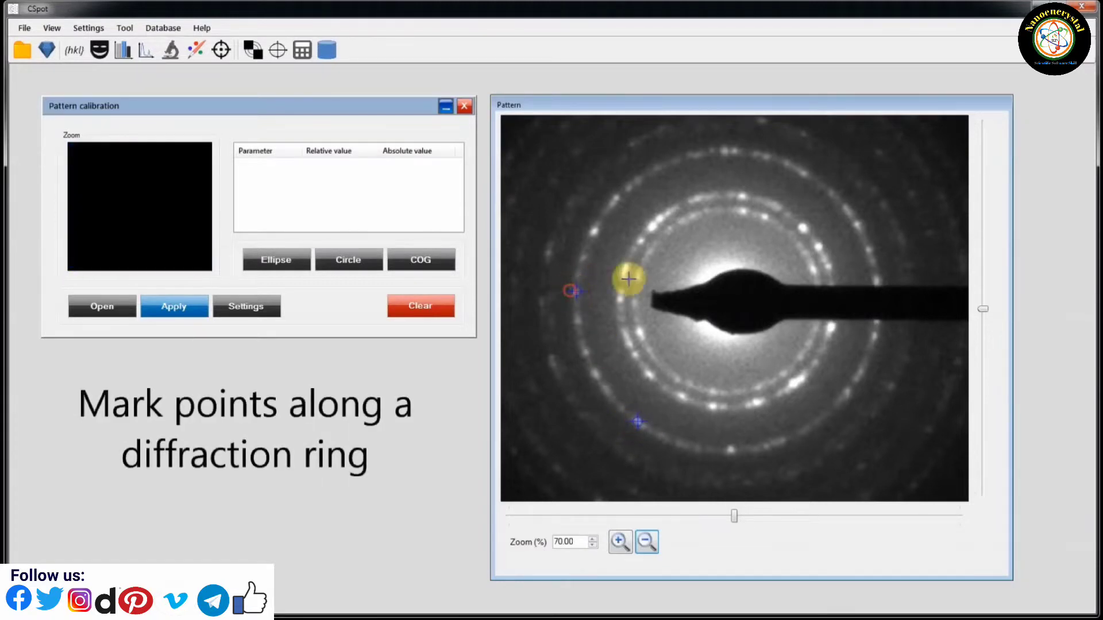
{"action": "left_click", "coordinate": [630, 188]}
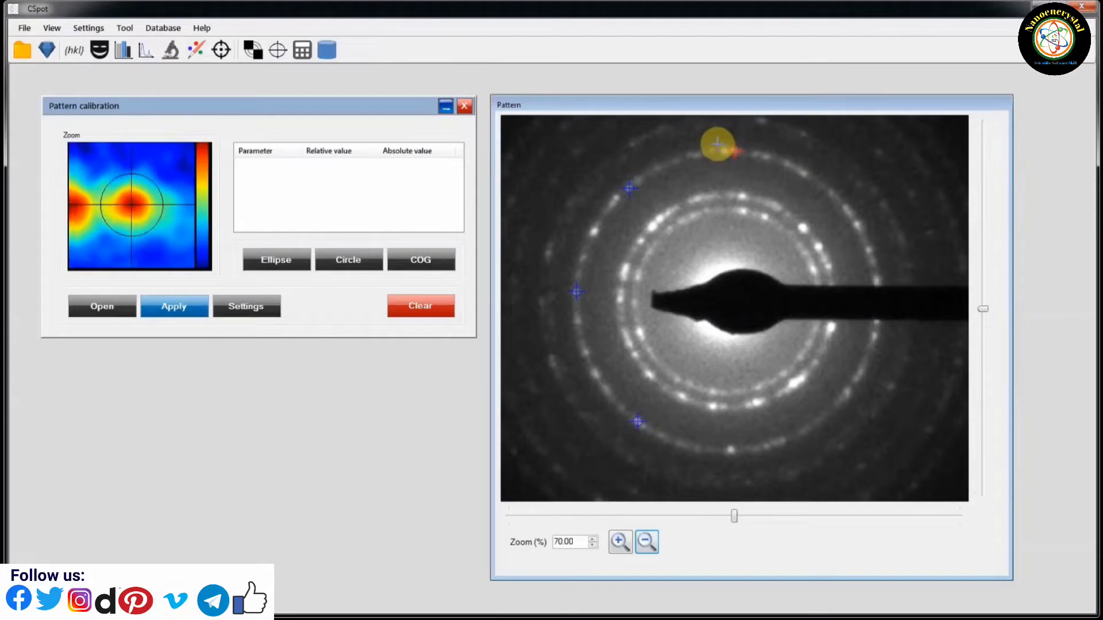
{"action": "left_click", "coordinate": [721, 146]}
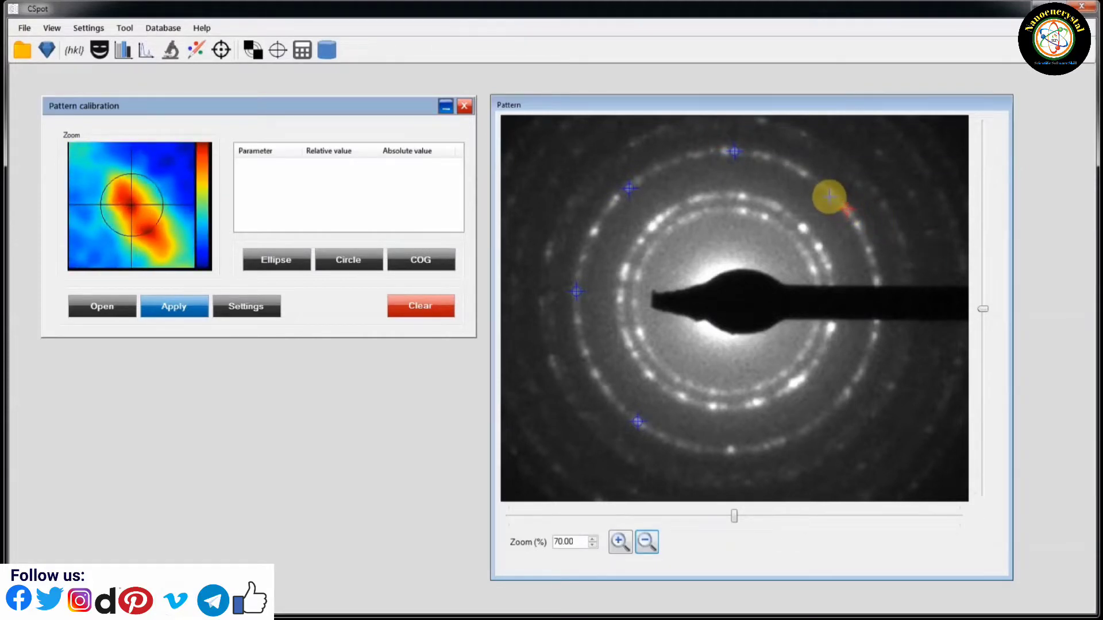
{"action": "left_click", "coordinate": [829, 197]}
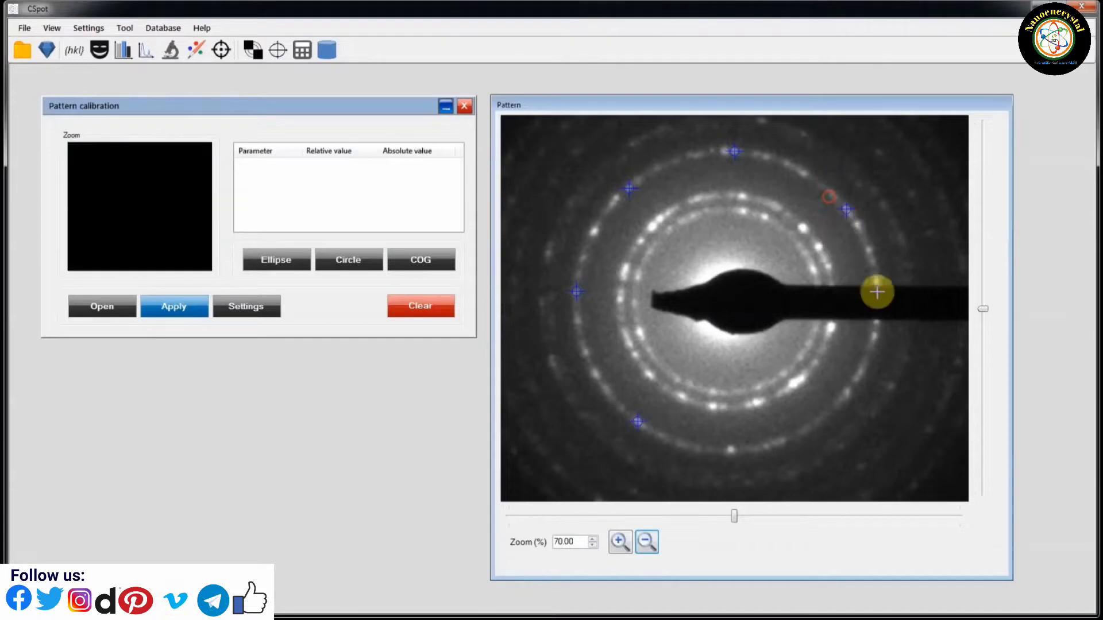
{"action": "left_click", "coordinate": [882, 321]}
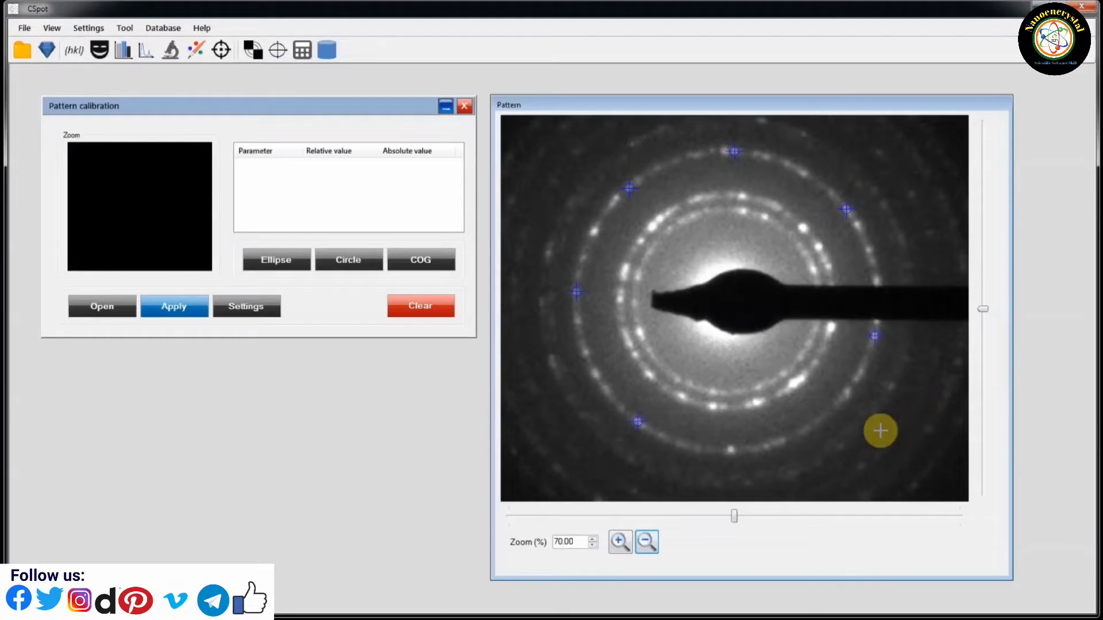
{"action": "left_click", "coordinate": [812, 417]}
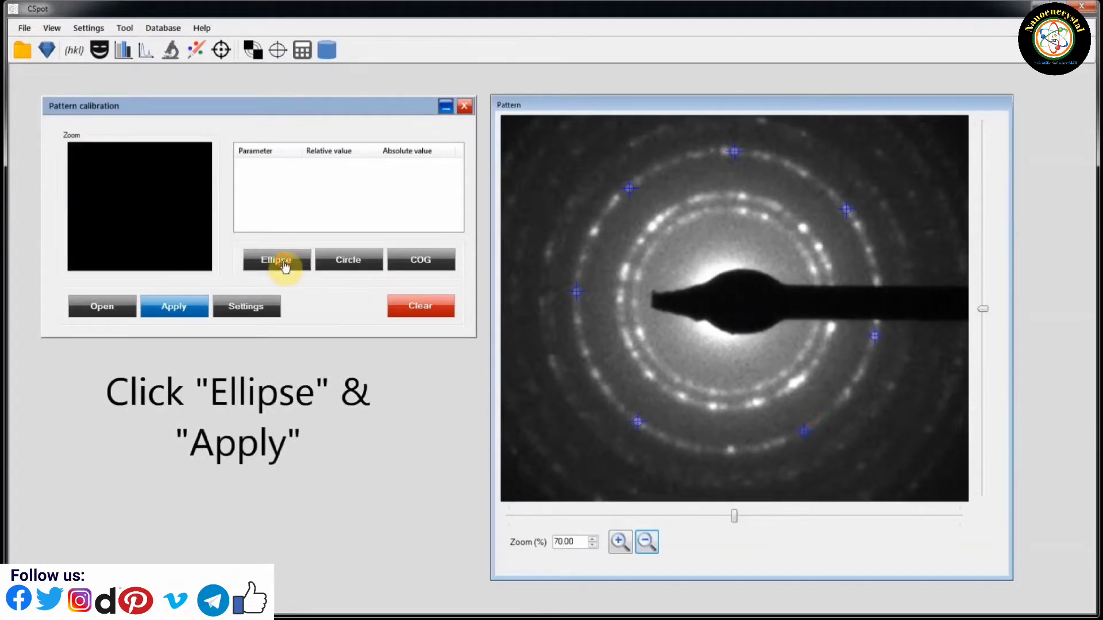
{"action": "left_click", "coordinate": [282, 262]}
{"action": "left_click", "coordinate": [172, 306]}
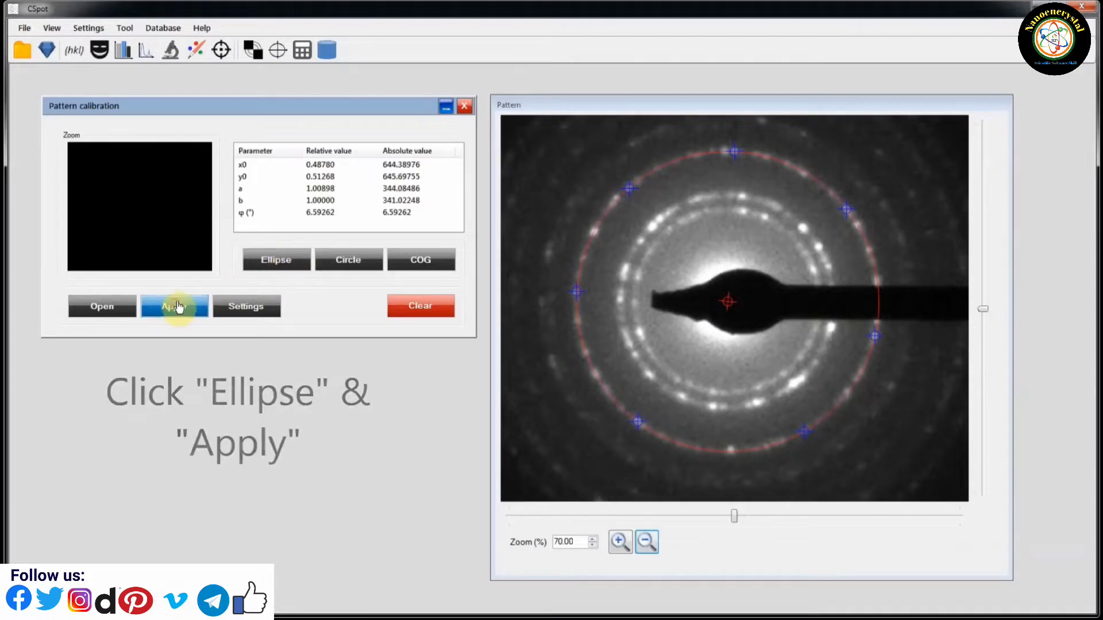
{"action": "left_click", "coordinate": [464, 106]}
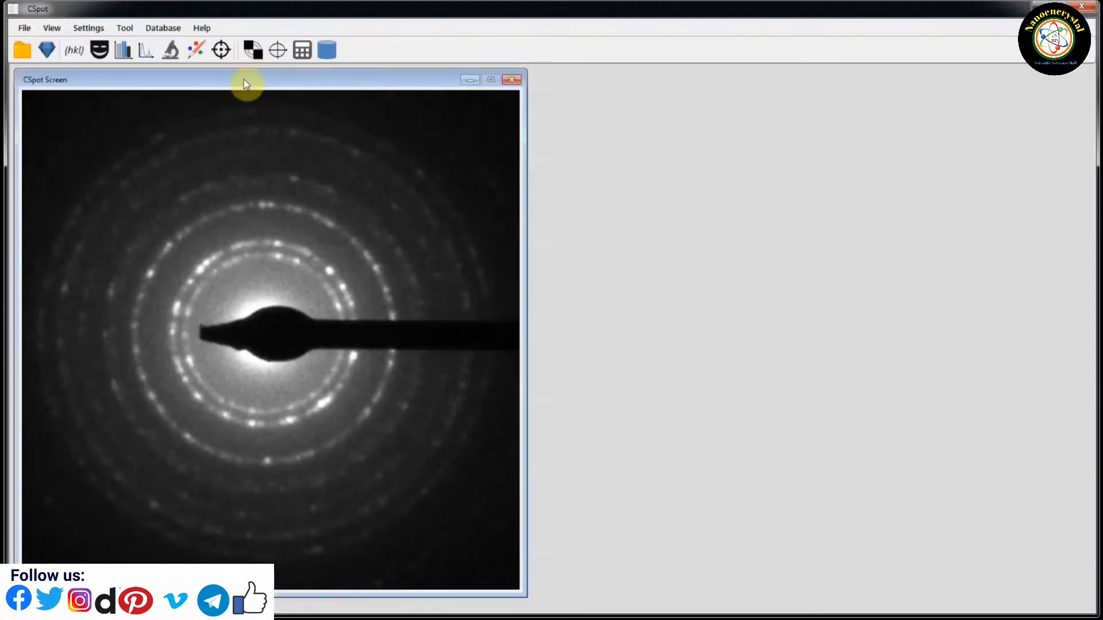
Mask the beam stopper's left part, round centre and arm with three rectangles
{"action": "left_click_drag", "start_coordinate": [243, 79], "coordinate": [249, 85]}
{"action": "left_click", "coordinate": [100, 50]}
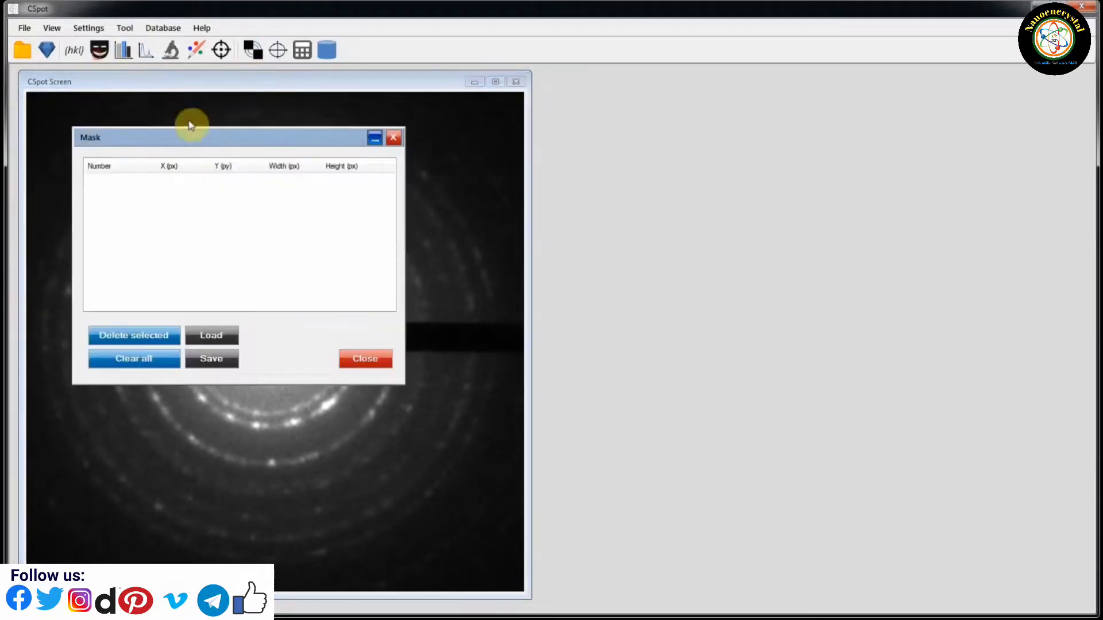
{"action": "left_click_drag", "start_coordinate": [192, 140], "coordinate": [727, 103]}
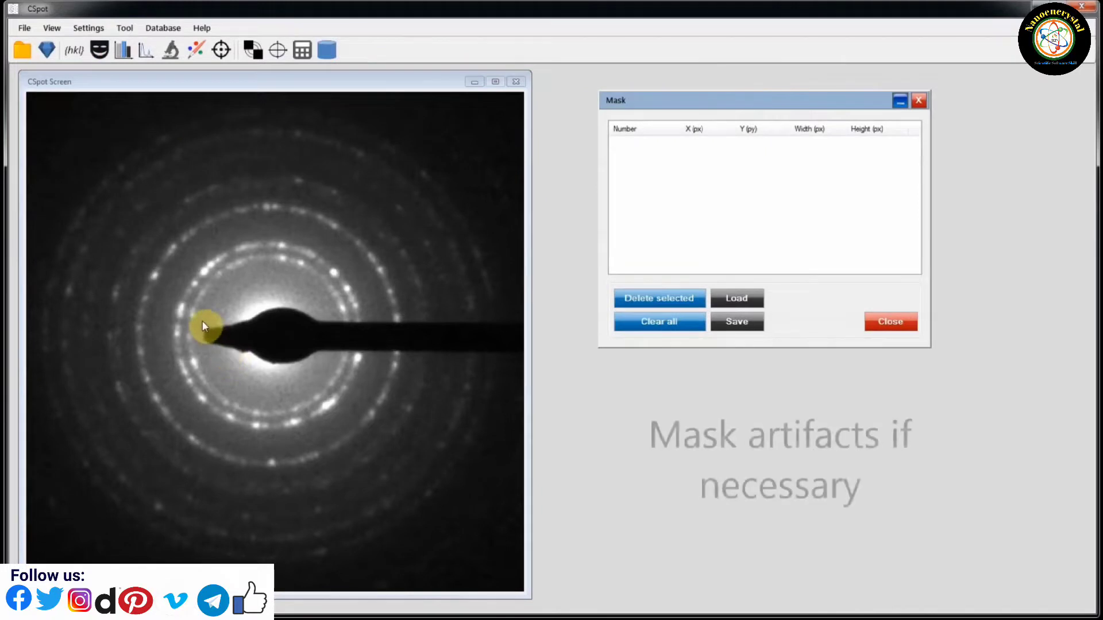
{"action": "left_click_drag", "start_coordinate": [202, 321], "coordinate": [255, 350]}
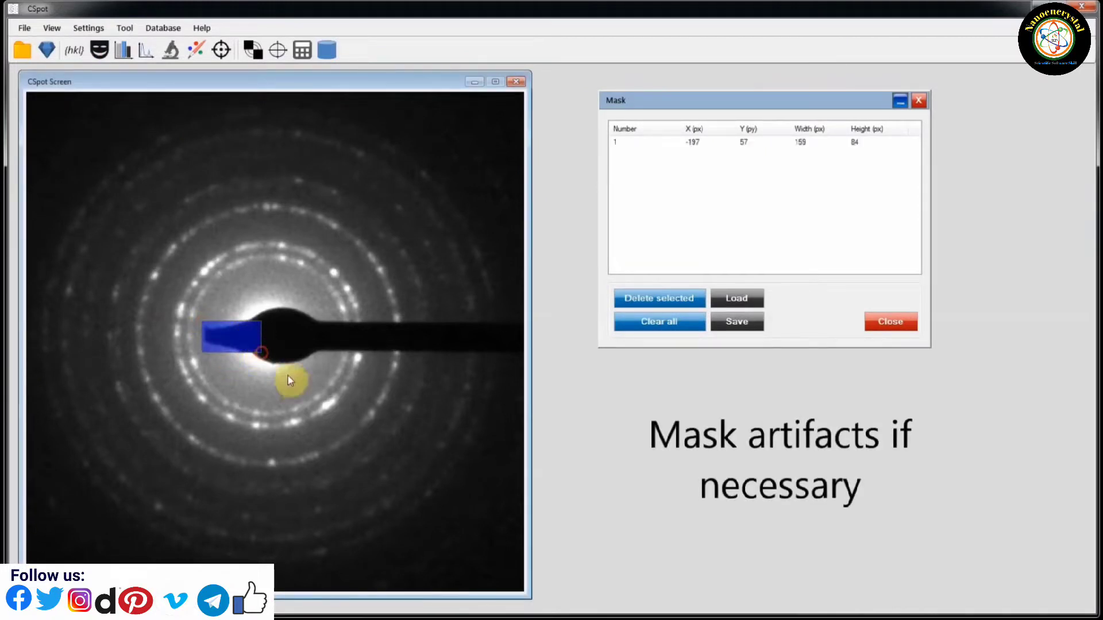
{"action": "left_click_drag", "start_coordinate": [244, 306], "coordinate": [319, 366]}
{"action": "left_click_drag", "start_coordinate": [317, 316], "coordinate": [580, 356]}
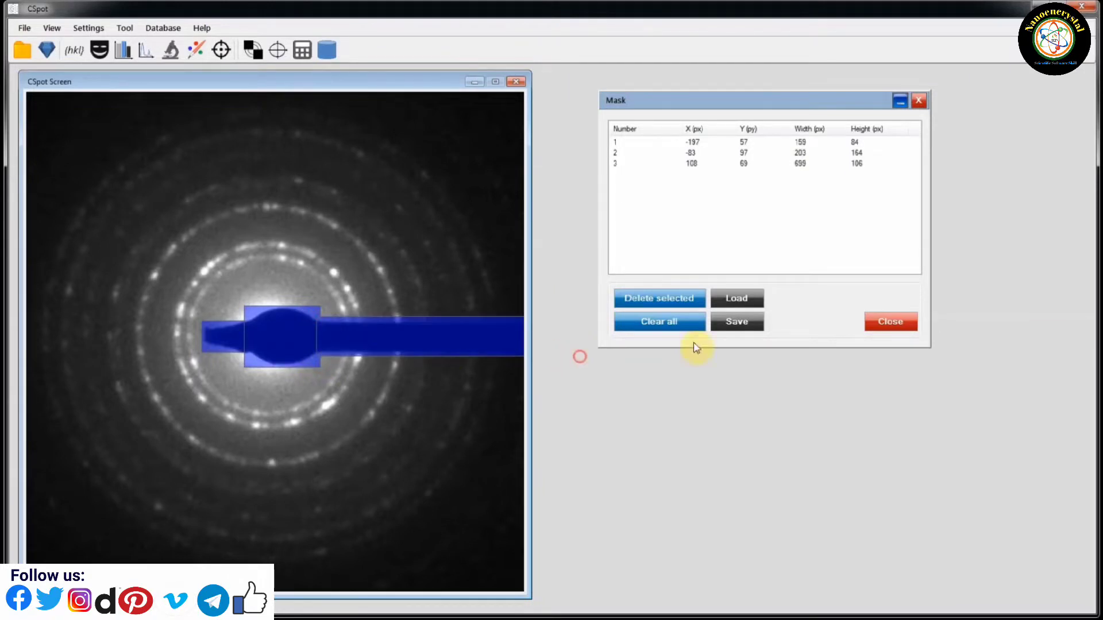
{"action": "left_click", "coordinate": [900, 326]}
Integrate the pattern within circles covering all rings, then estimate and subtract the background
{"action": "left_click", "coordinate": [123, 51]}
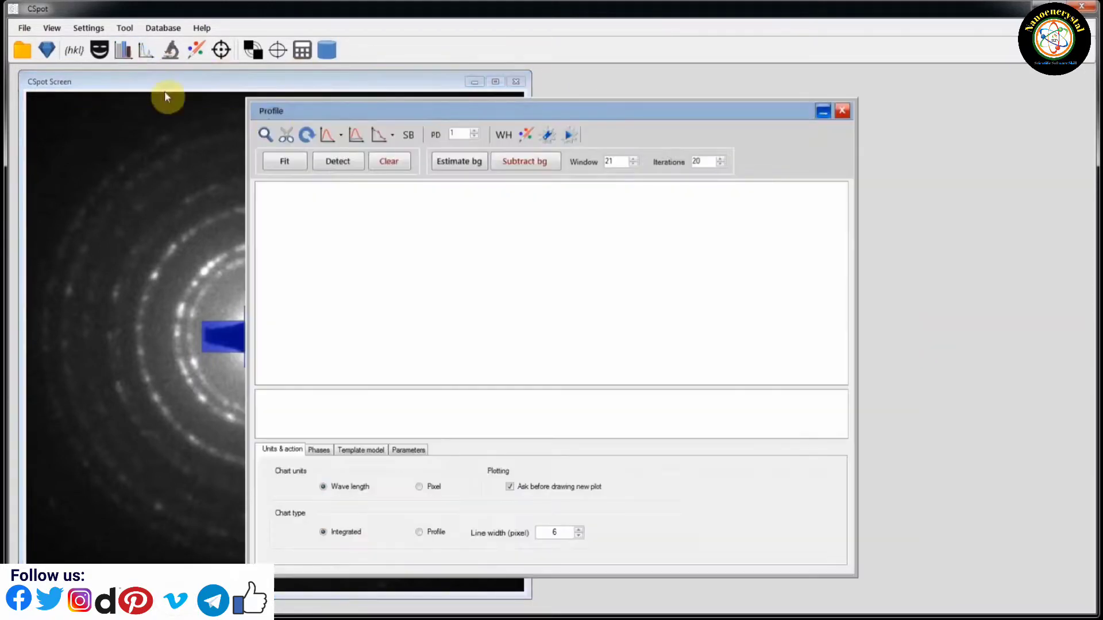
{"action": "left_click_drag", "start_coordinate": [274, 114], "coordinate": [549, 100]}
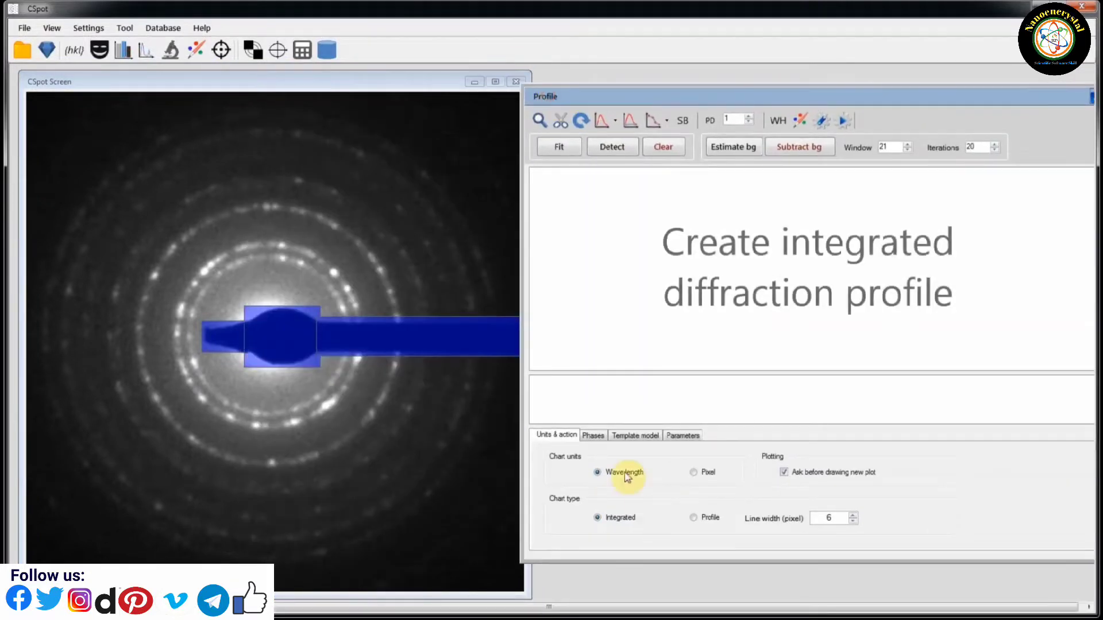
{"action": "left_click", "coordinate": [230, 313]}
{"action": "left_click_drag", "start_coordinate": [96, 211], "coordinate": [80, 199]}
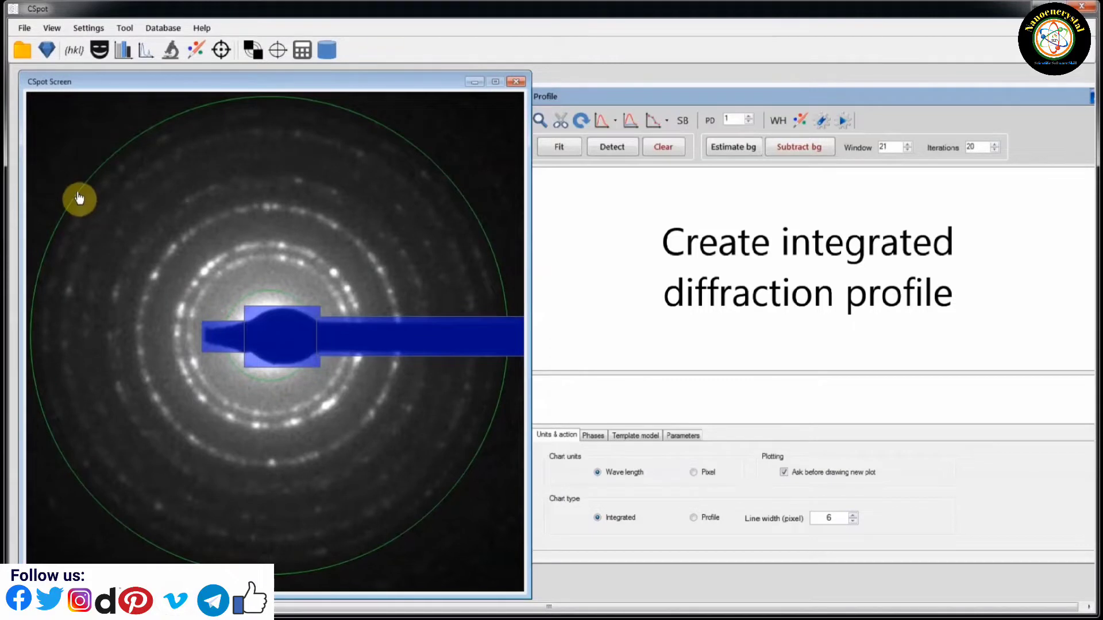
{"action": "left_click", "coordinate": [832, 121]}
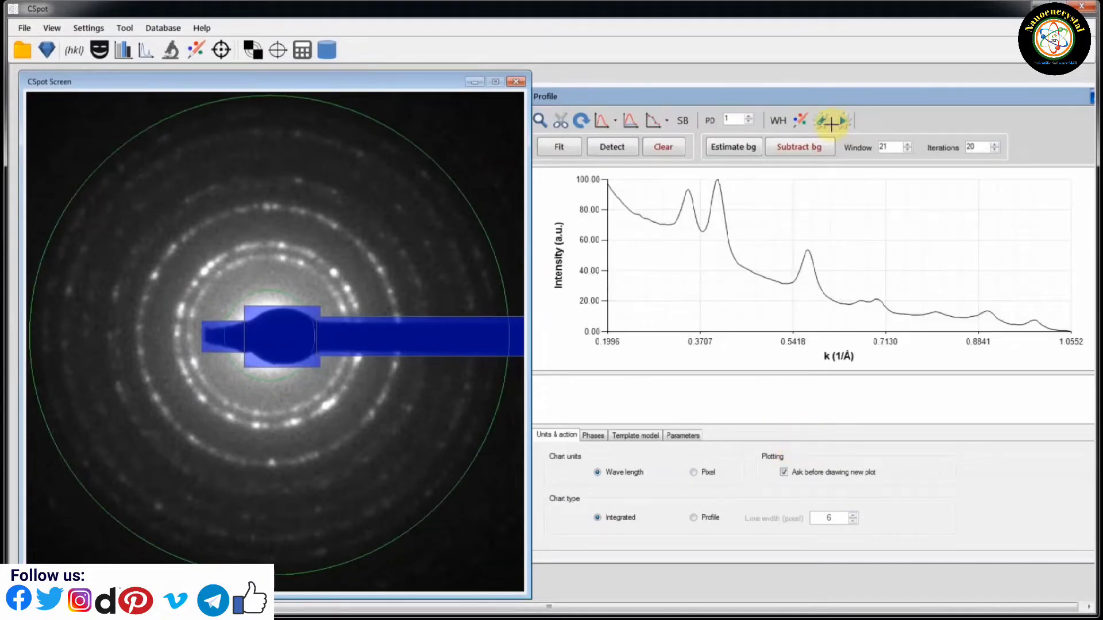
{"action": "left_click", "coordinate": [733, 148]}
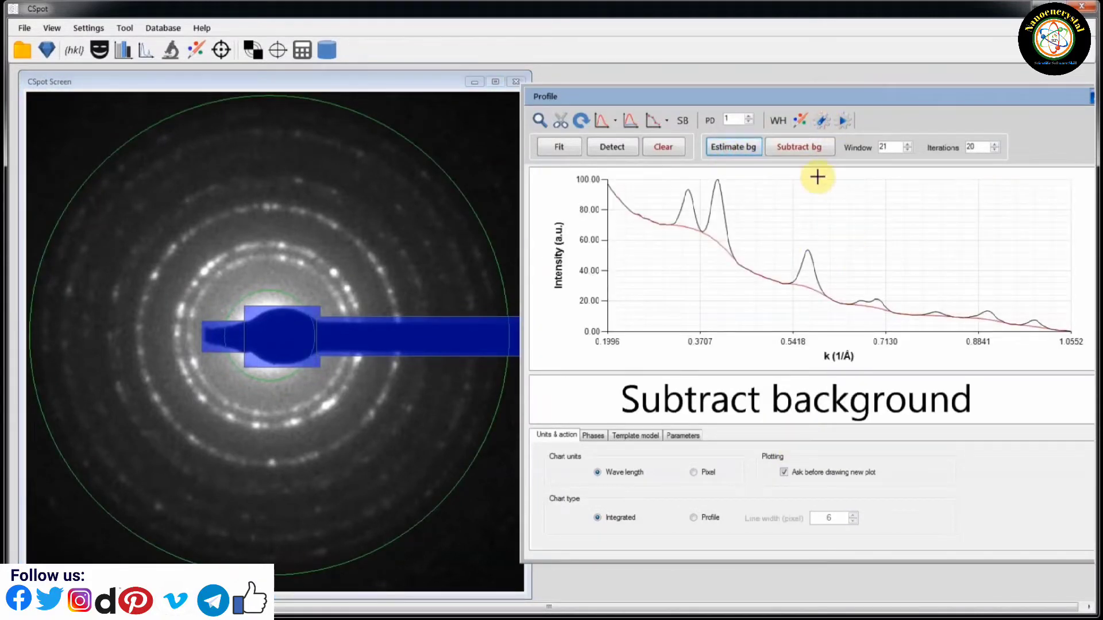
{"action": "left_click", "coordinate": [802, 148]}
Detect peaks from the Parameters tab, fitting seven Pseudo-Voigt peaks
{"action": "left_click_drag", "start_coordinate": [801, 102], "coordinate": [722, 95]}
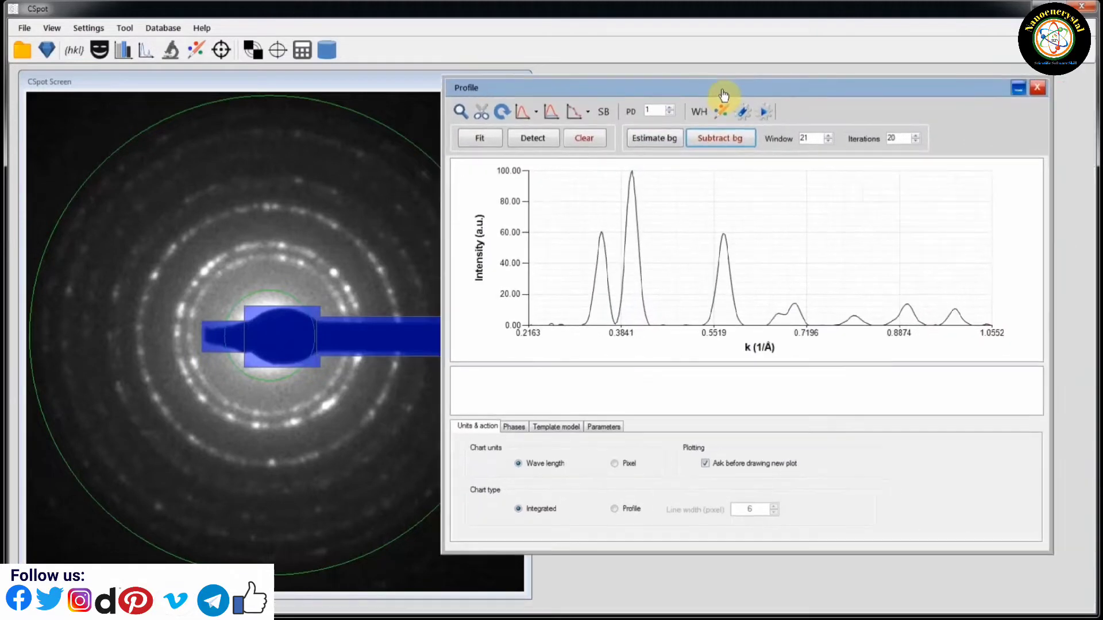
{"action": "left_click", "coordinate": [605, 426]}
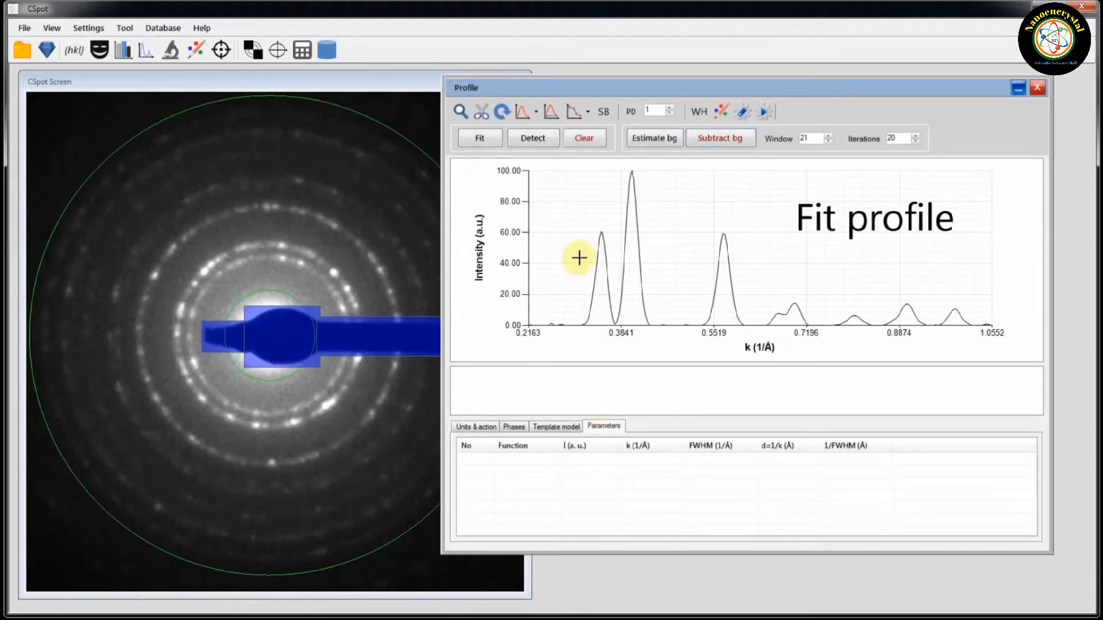
{"action": "left_click", "coordinate": [538, 144]}
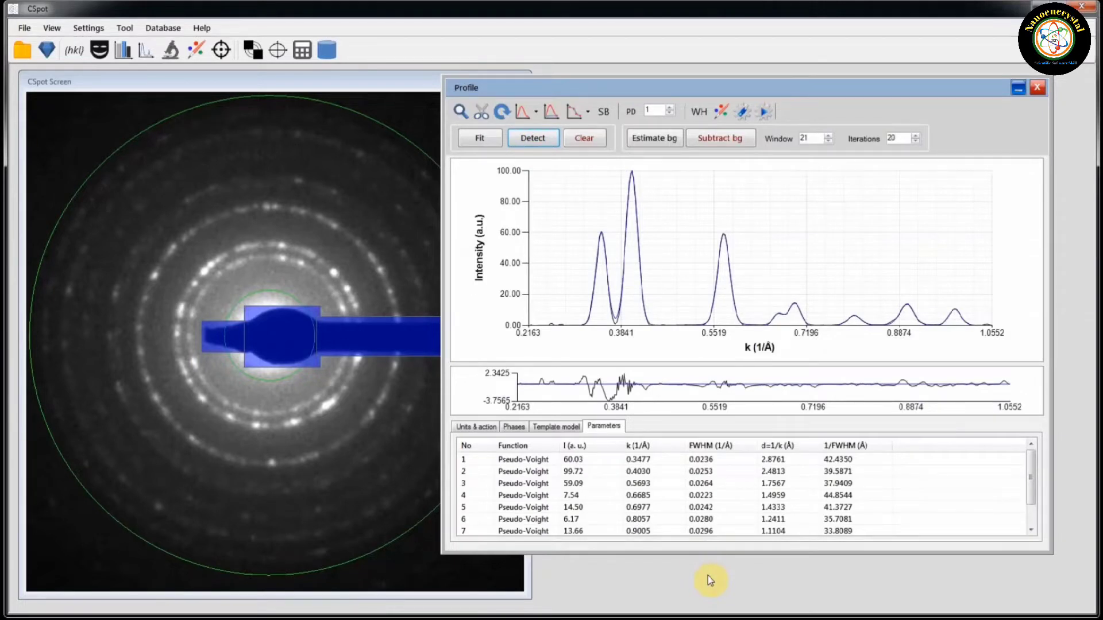
Exclude all elements, require Ca and O, allow C as optional, and run Match
{"action": "left_click", "coordinate": [767, 117]}
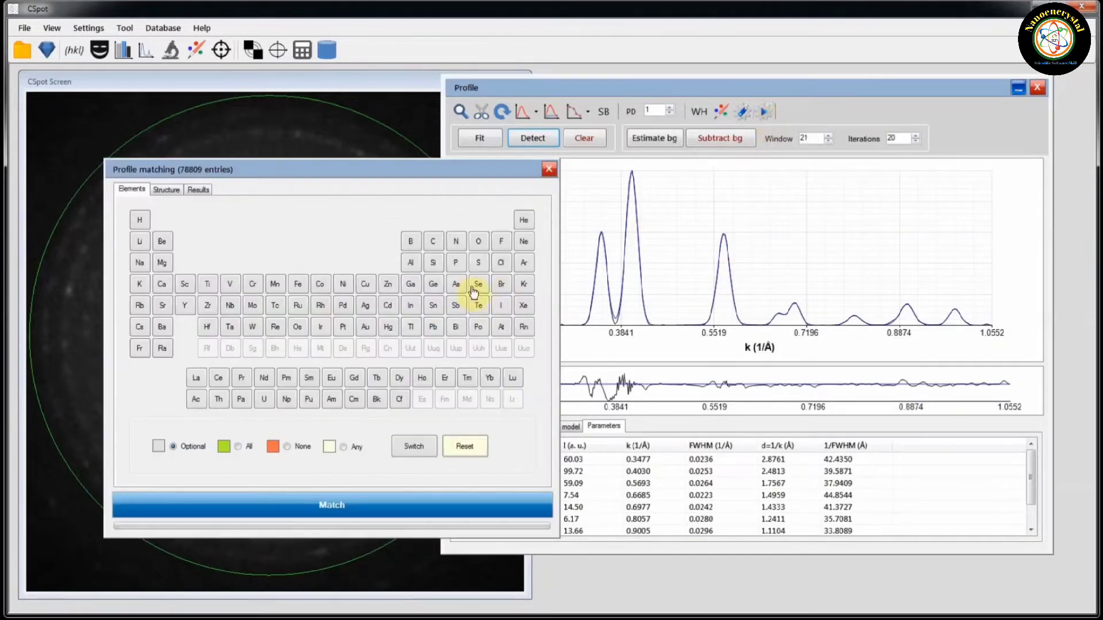
{"action": "left_click", "coordinate": [404, 451]}
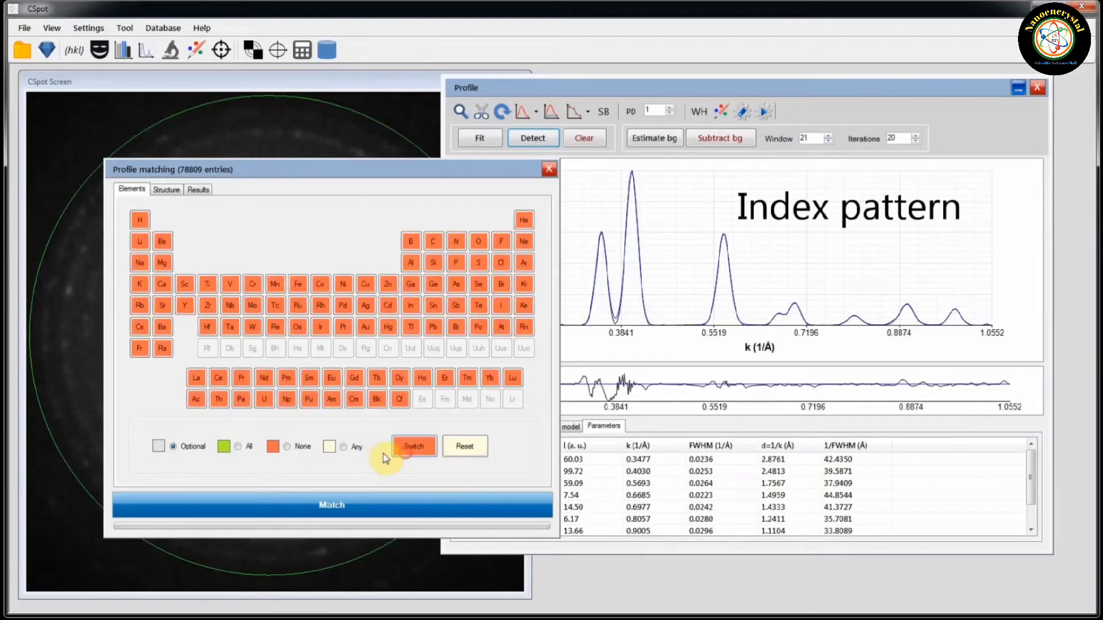
{"action": "left_click", "coordinate": [238, 447]}
{"action": "left_click", "coordinate": [164, 286]}
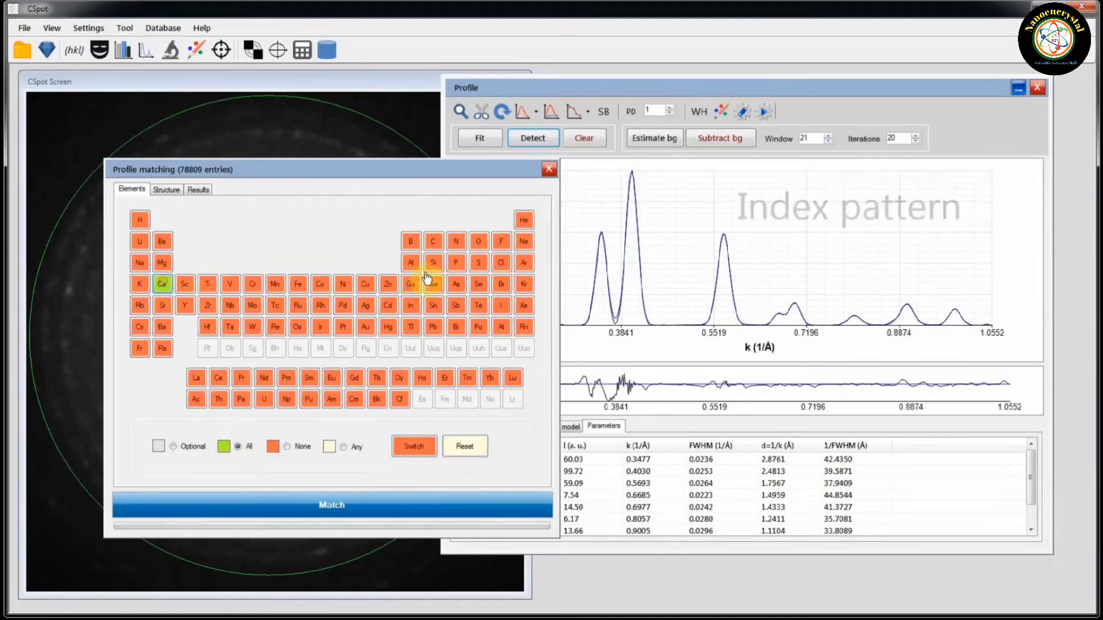
{"action": "left_click", "coordinate": [478, 241]}
{"action": "left_click", "coordinate": [177, 448]}
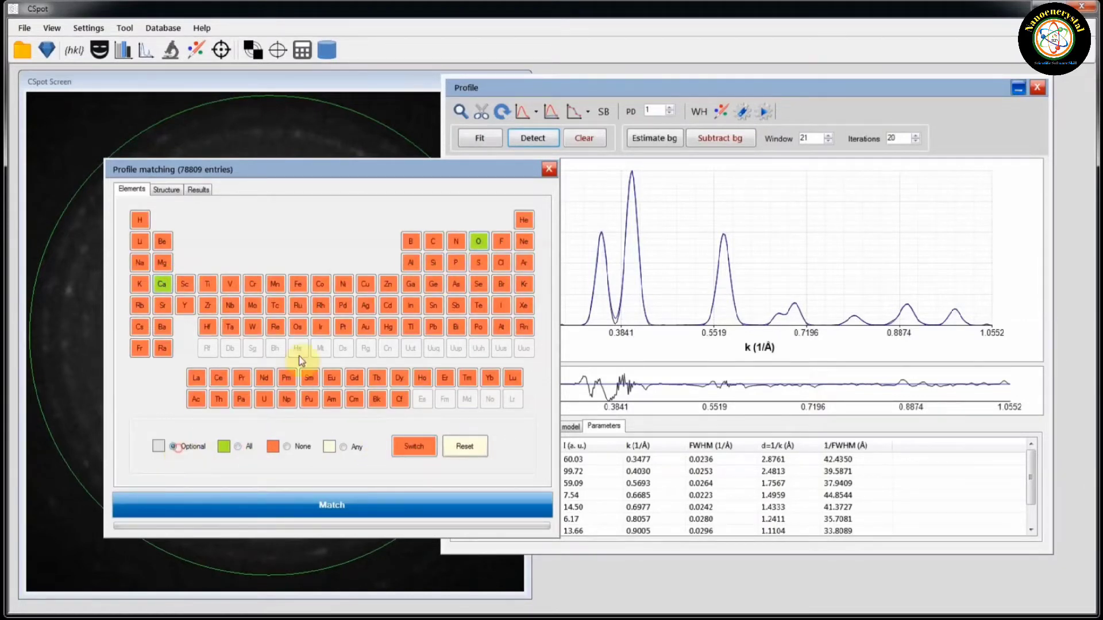
{"action": "left_click", "coordinate": [435, 244]}
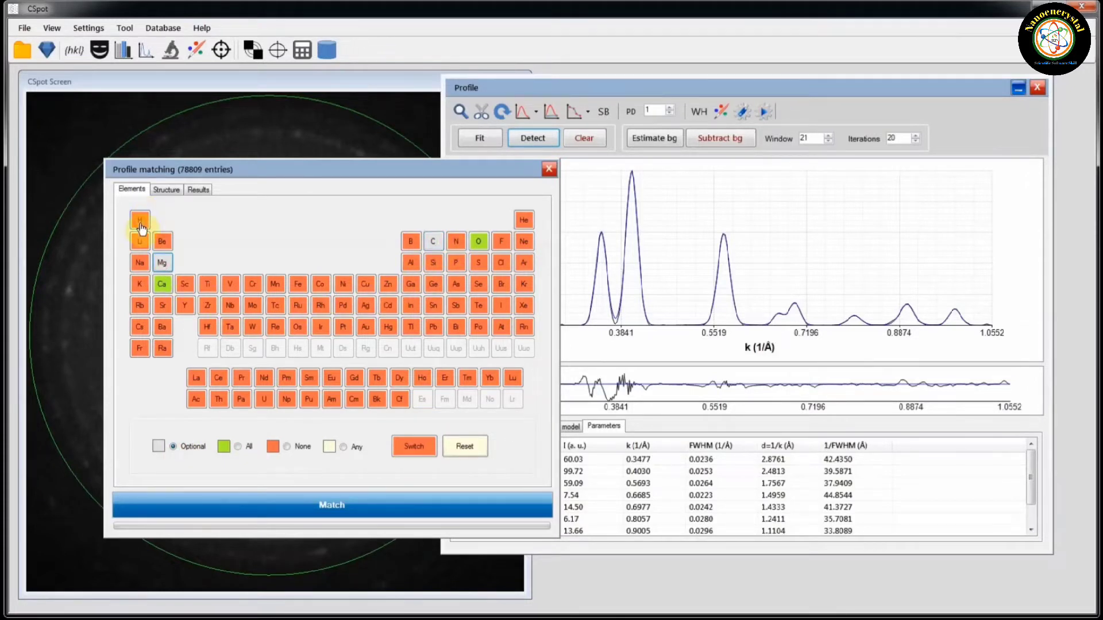
{"action": "left_click", "coordinate": [365, 503]}
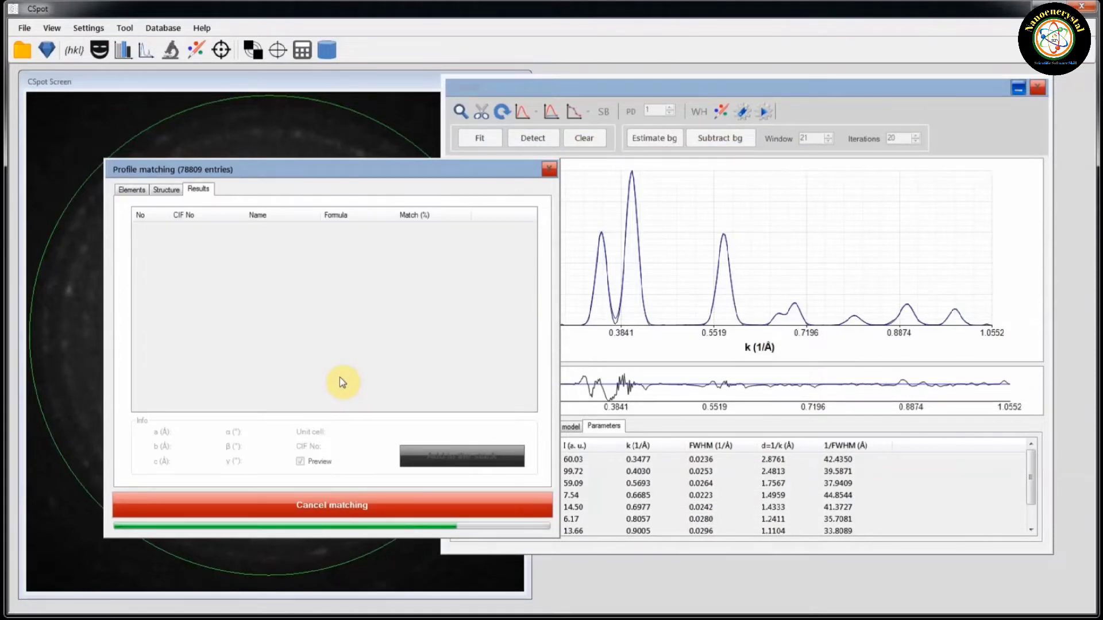
Preview the Lime, Dolomite 9003514 and another candidate match, settling on Lime 9006728
{"action": "left_click", "coordinate": [412, 228]}
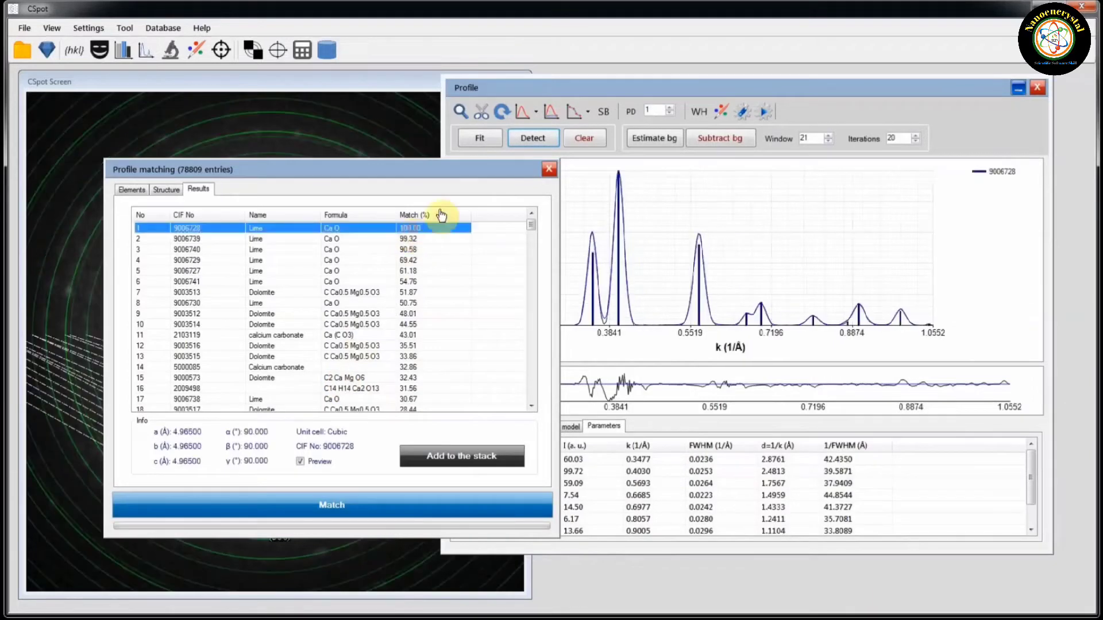
{"action": "left_click_drag", "start_coordinate": [471, 175], "coordinate": [392, 151]}
{"action": "left_click", "coordinate": [310, 301]}
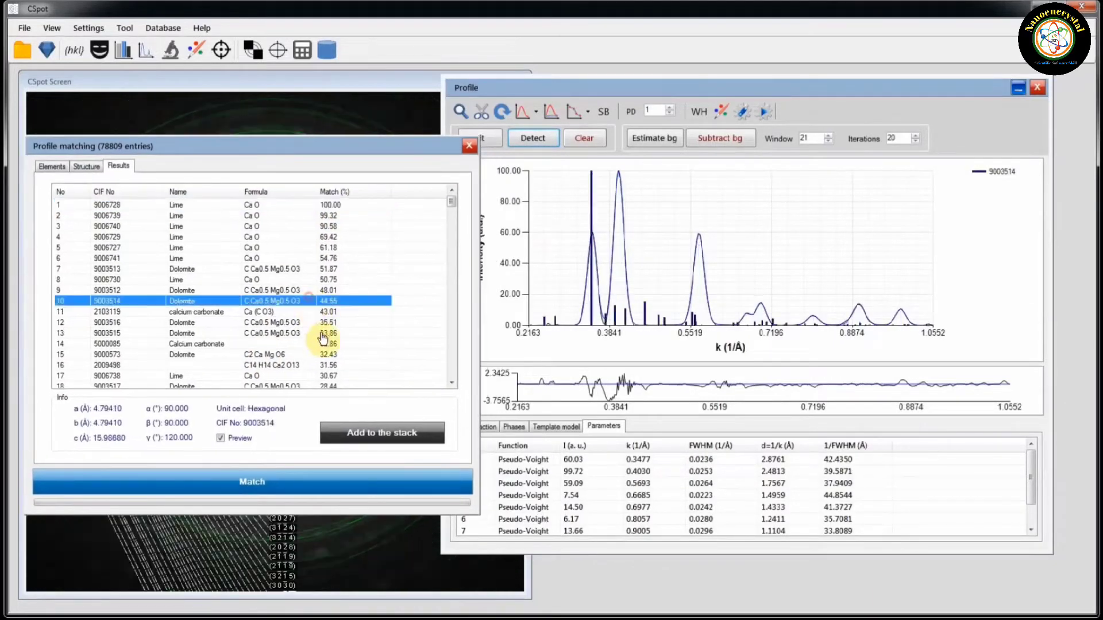
{"action": "left_click", "coordinate": [325, 364]}
{"action": "left_click", "coordinate": [330, 206]}
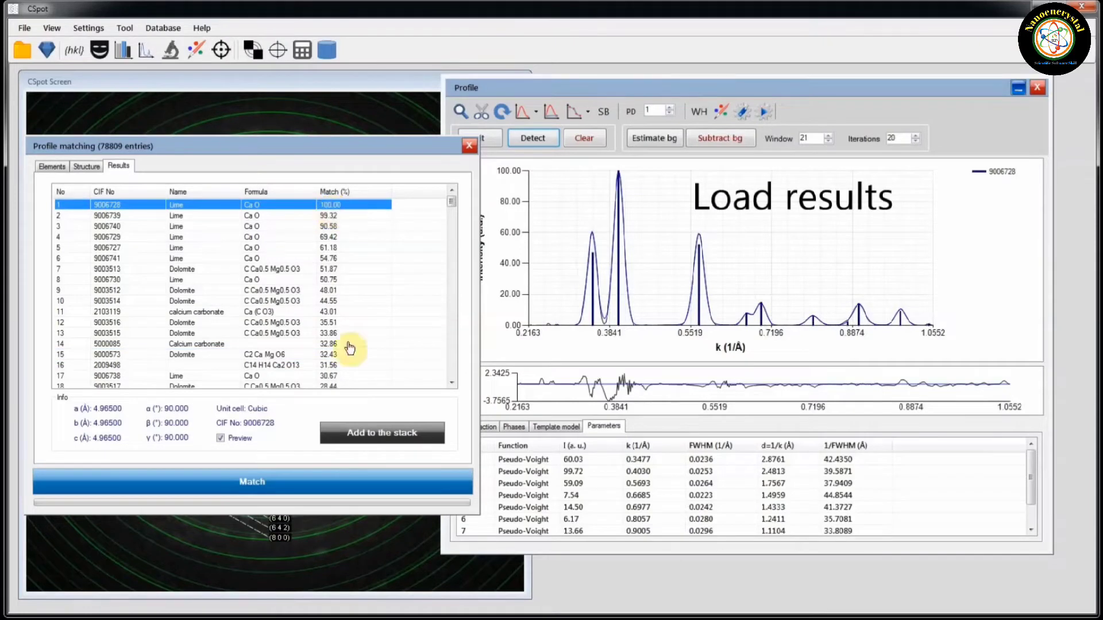
Add Lime 9006728 to the phase stack and close the matching results
{"action": "left_click", "coordinate": [524, 427]}
{"action": "left_click", "coordinate": [523, 428]}
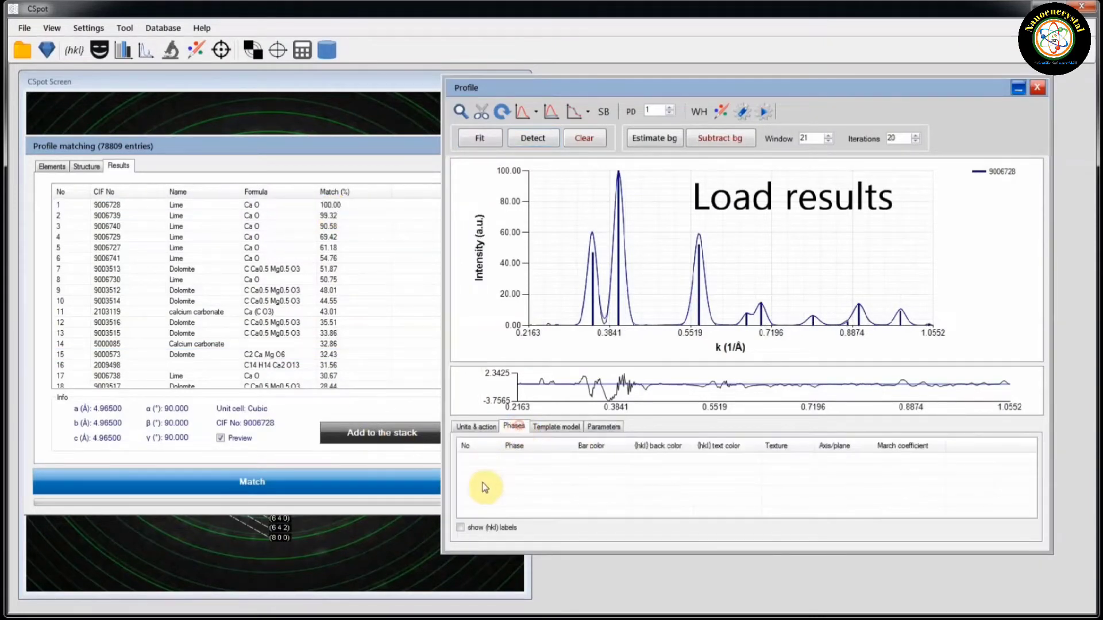
{"action": "left_click", "coordinate": [380, 433]}
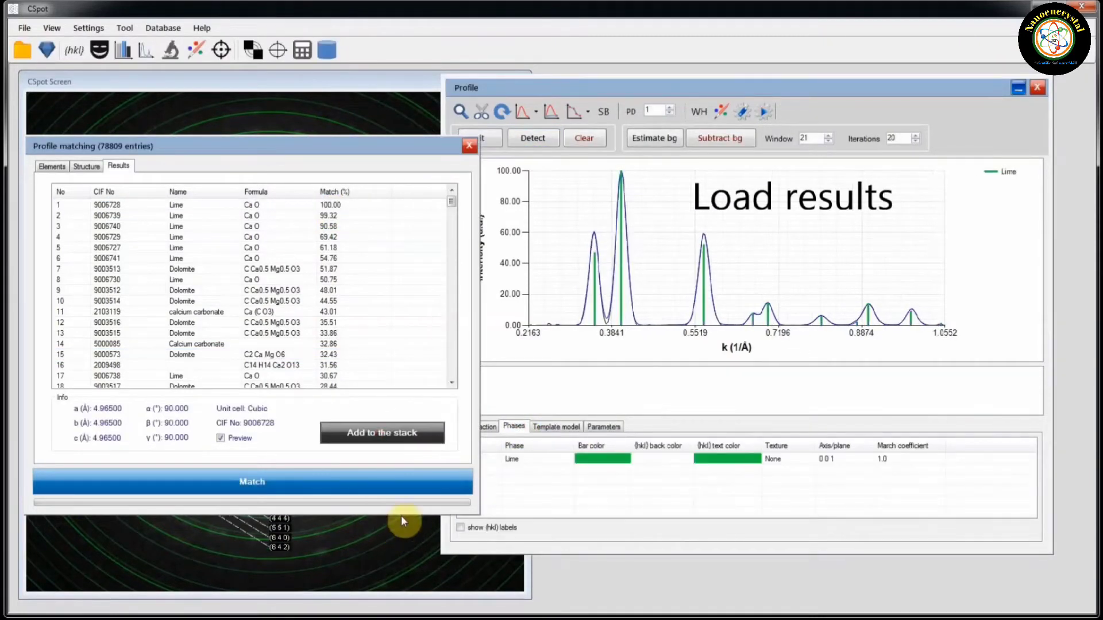
{"action": "left_click", "coordinate": [469, 147]}
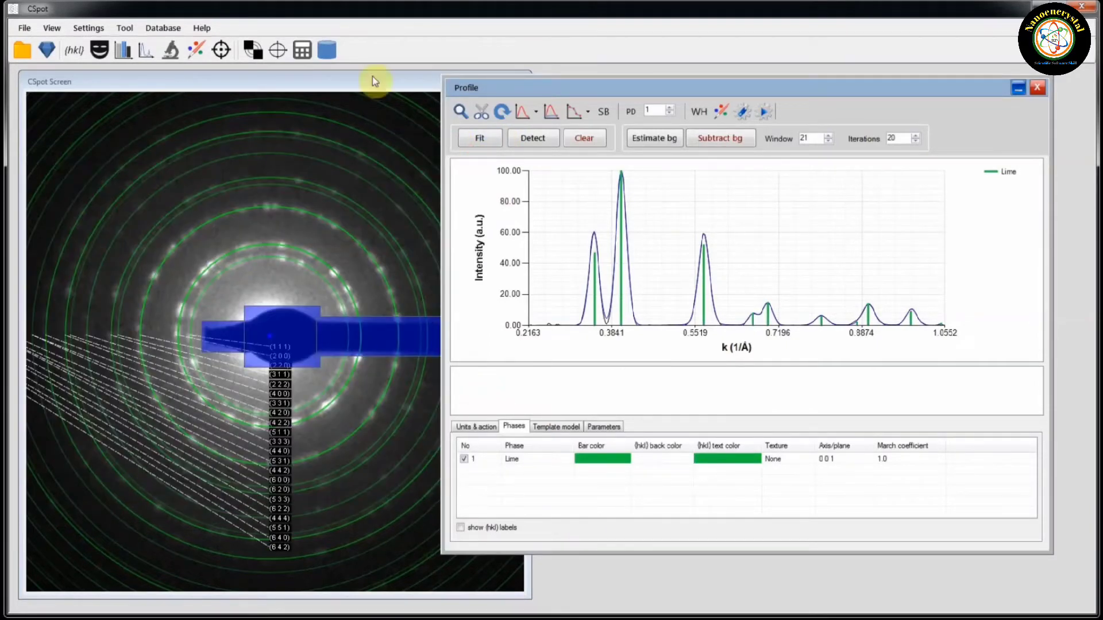
Turn off hkl labels on the diffraction pattern in the graphics settings
{"action": "left_click", "coordinate": [200, 56]}
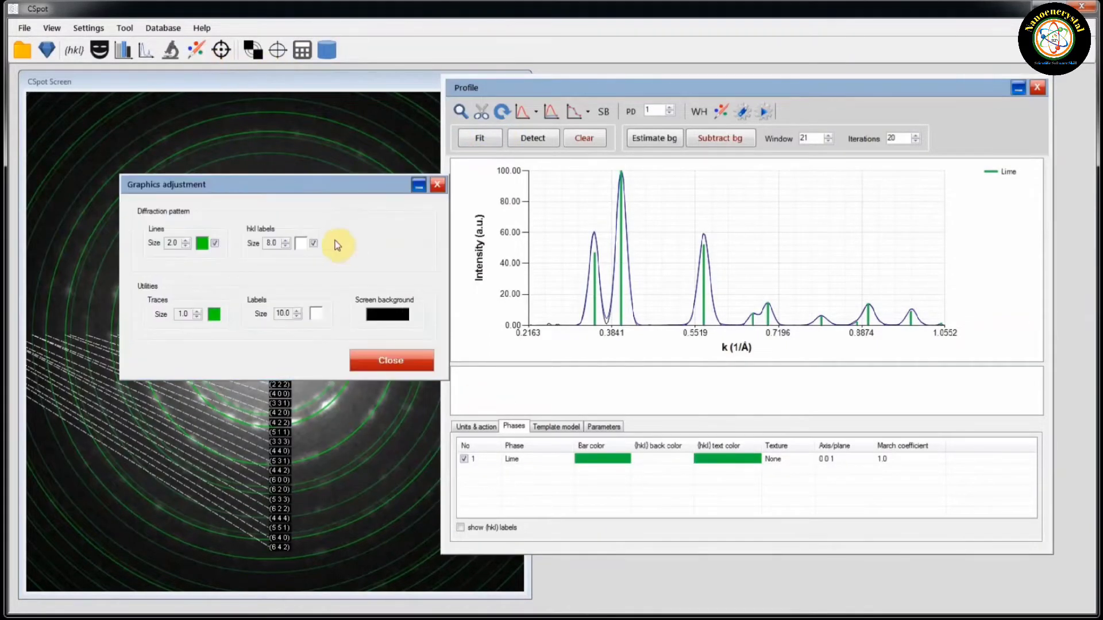
{"action": "left_click", "coordinate": [313, 243]}
{"action": "left_click", "coordinate": [409, 368]}
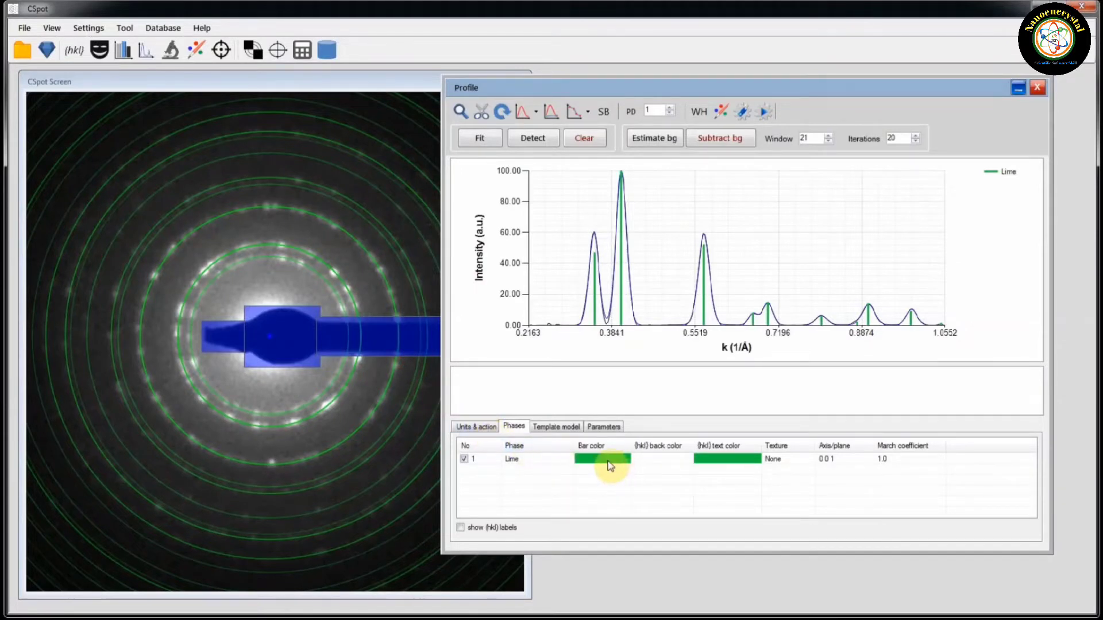
Show hkl labels on the profile peaks and colour the Lime phase blue
{"action": "left_click", "coordinate": [460, 528]}
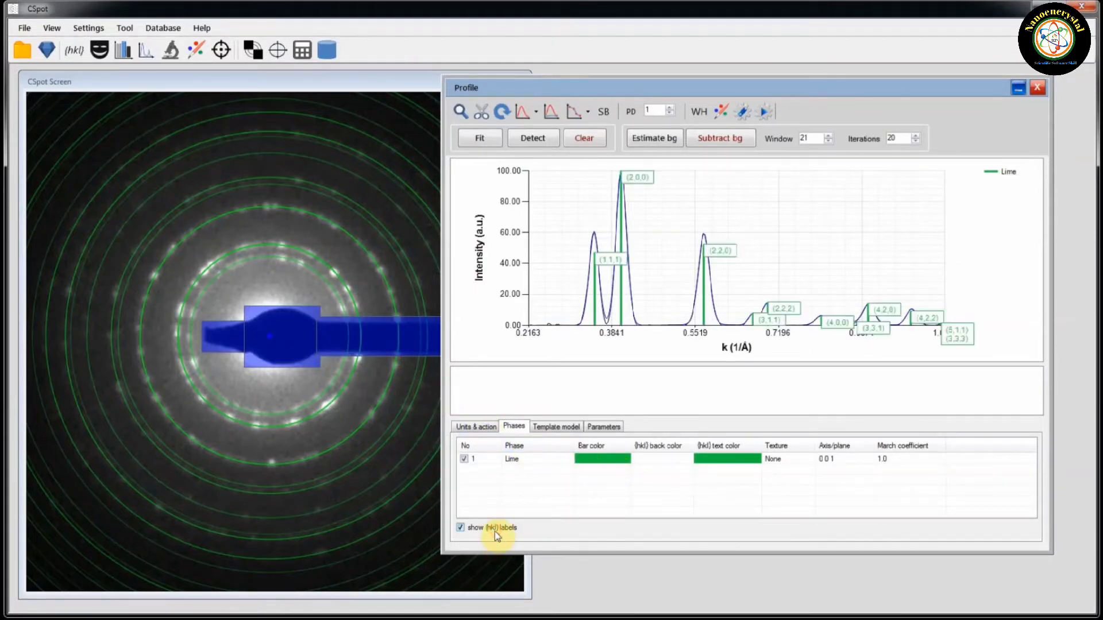
{"action": "left_click", "coordinate": [619, 459]}
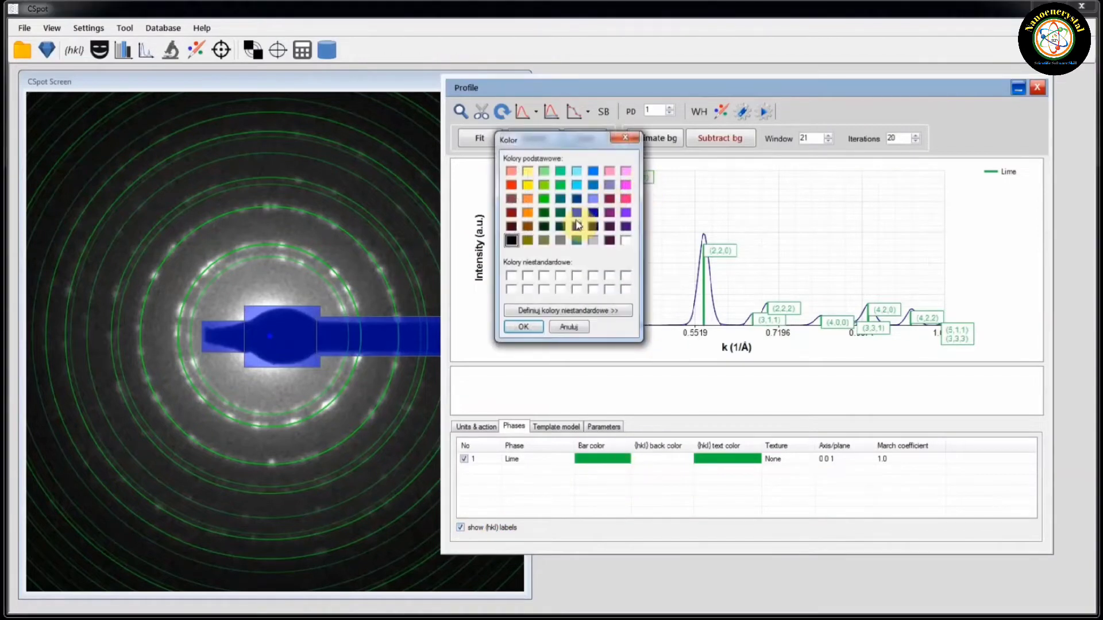
{"action": "left_click", "coordinate": [524, 327]}
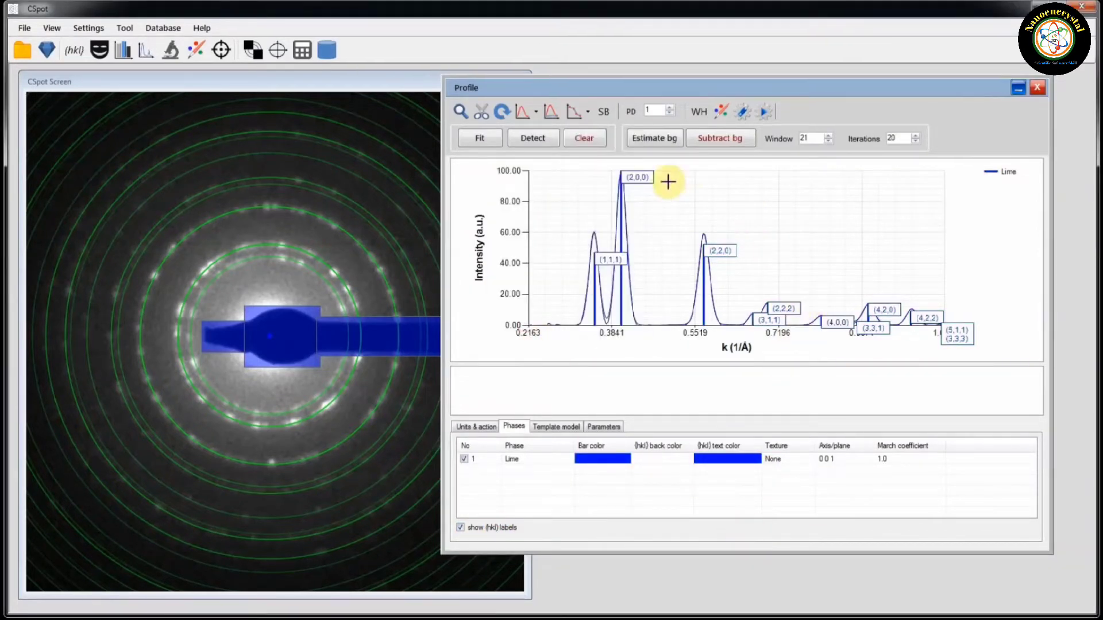
{"action": "right_click", "coordinate": [666, 213]}
Save the phase report over CaO.docx
{"action": "left_click", "coordinate": [724, 266]}
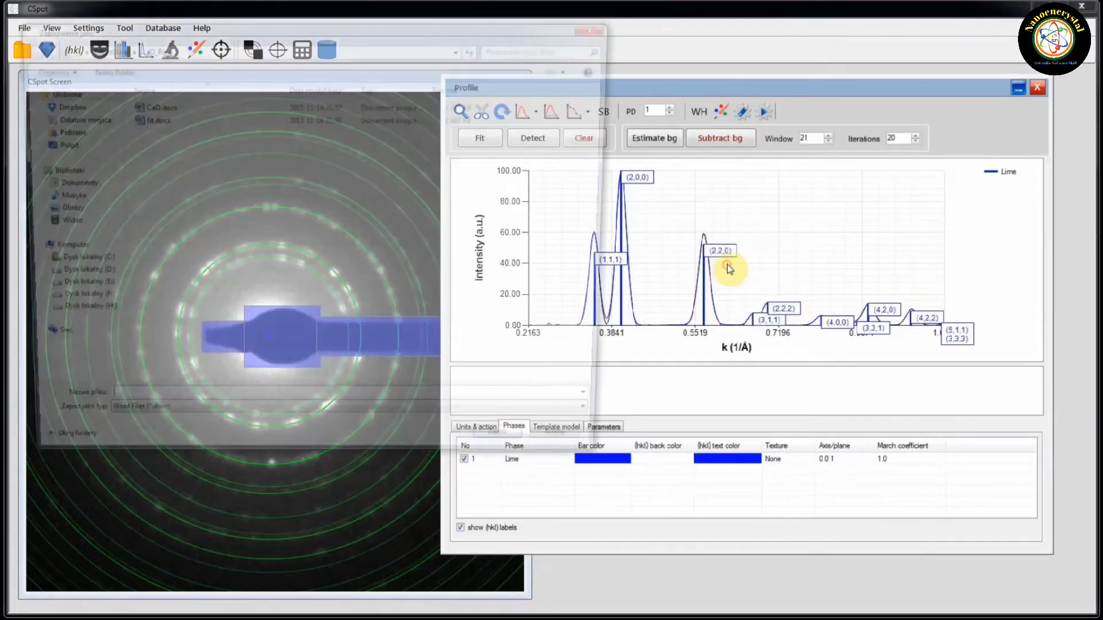
{"action": "left_click", "coordinate": [154, 105]}
{"action": "left_click", "coordinate": [515, 454]}
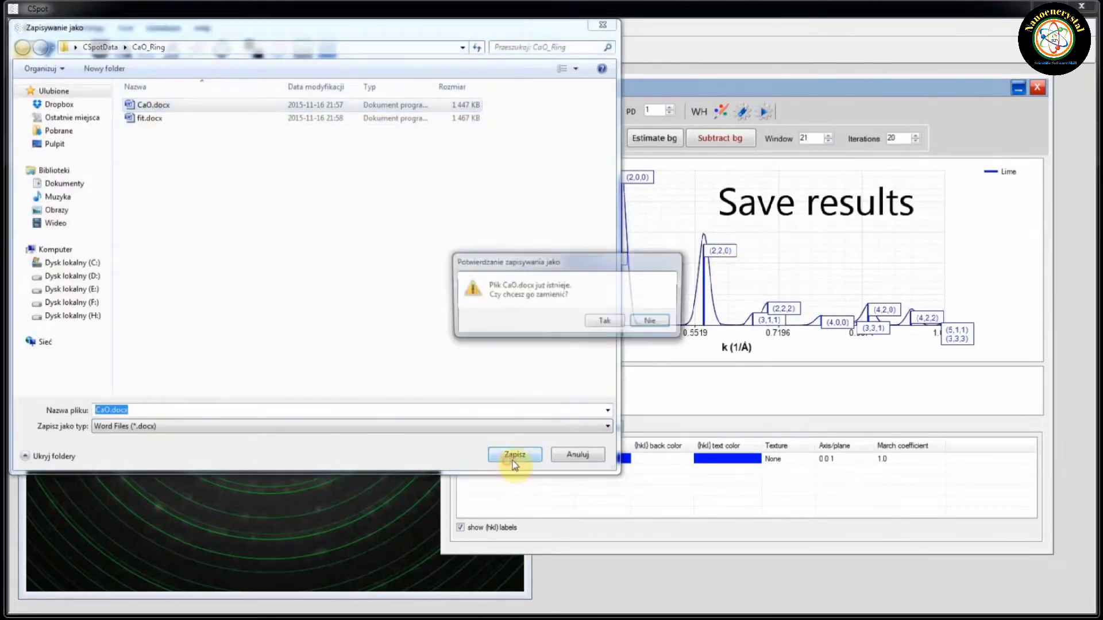
{"action": "left_click", "coordinate": [606, 325]}
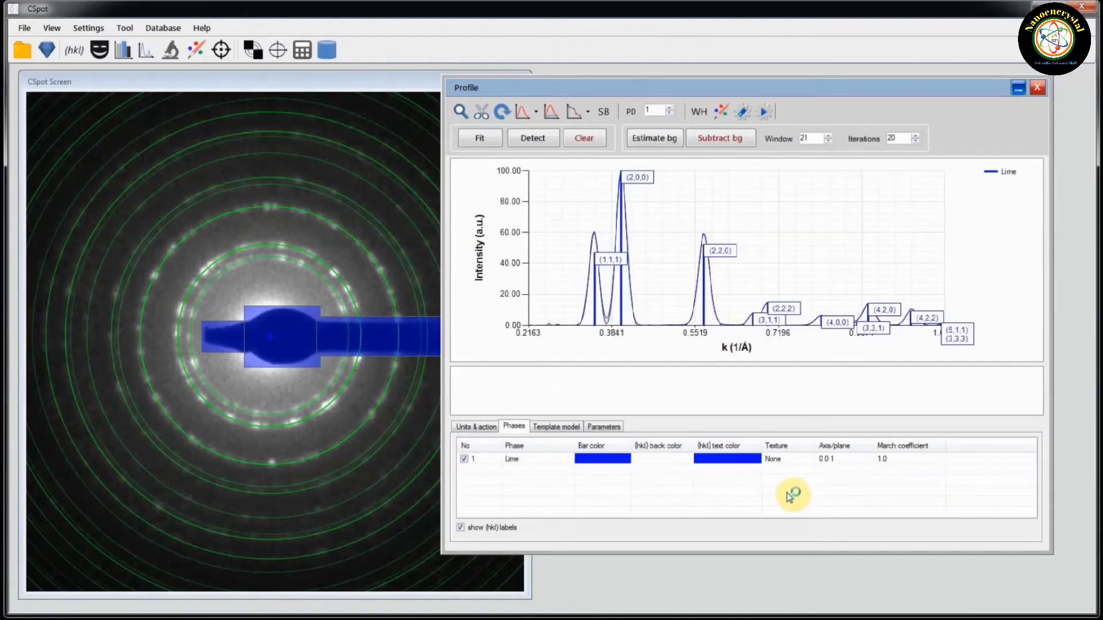
Save the fitting report over fit.docx
{"action": "right_click", "coordinate": [660, 223]}
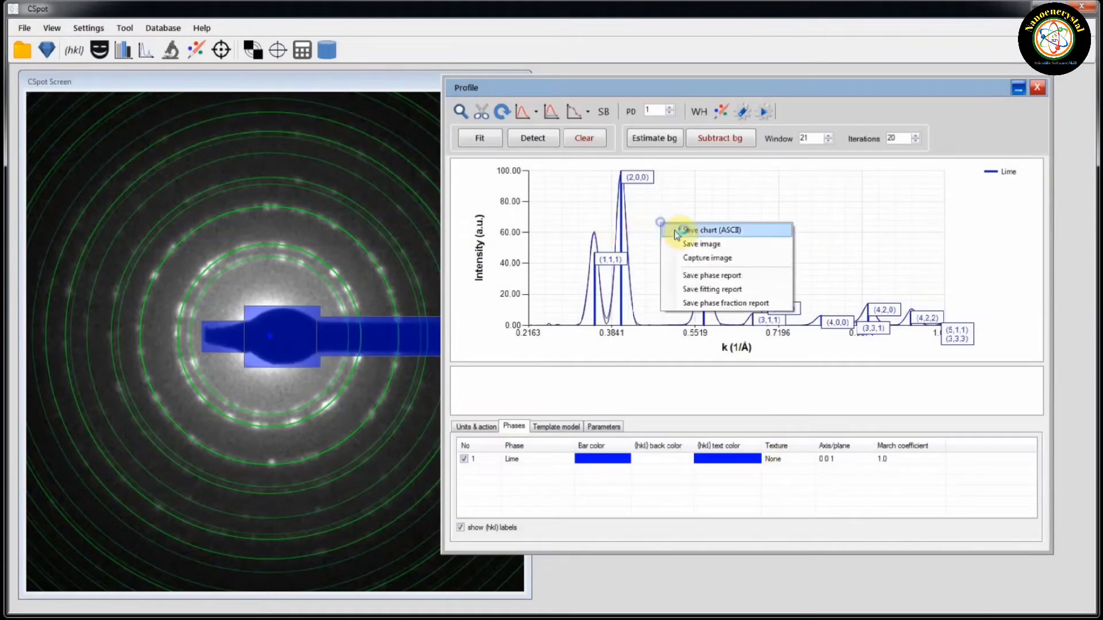
{"action": "left_click", "coordinate": [733, 289]}
{"action": "left_click", "coordinate": [150, 117]}
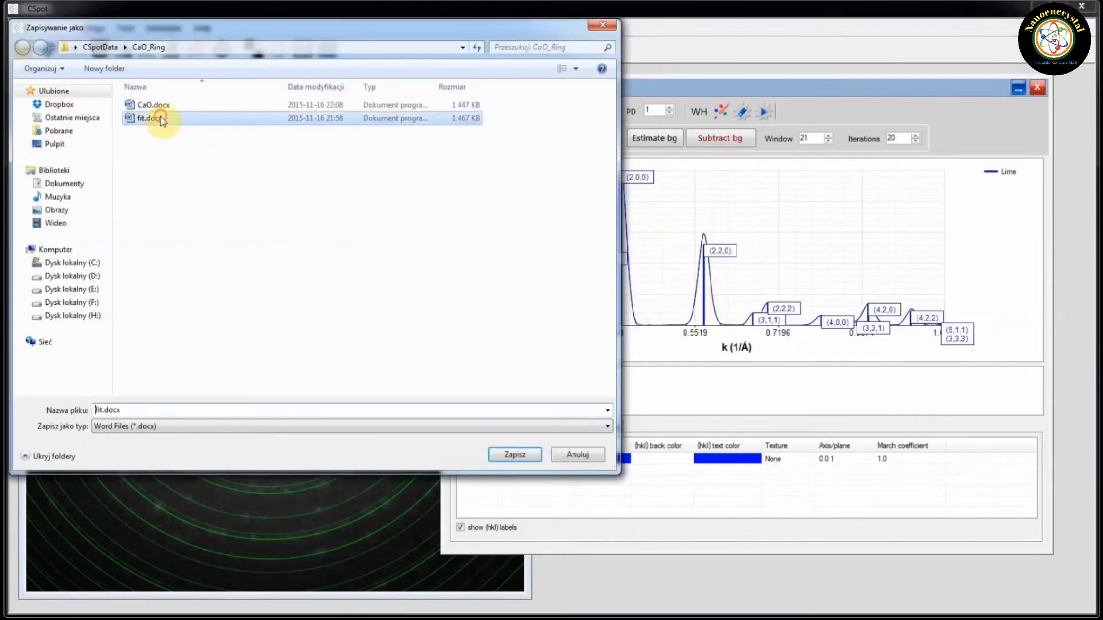
{"action": "left_click", "coordinate": [501, 459]}
{"action": "left_click", "coordinate": [604, 321]}
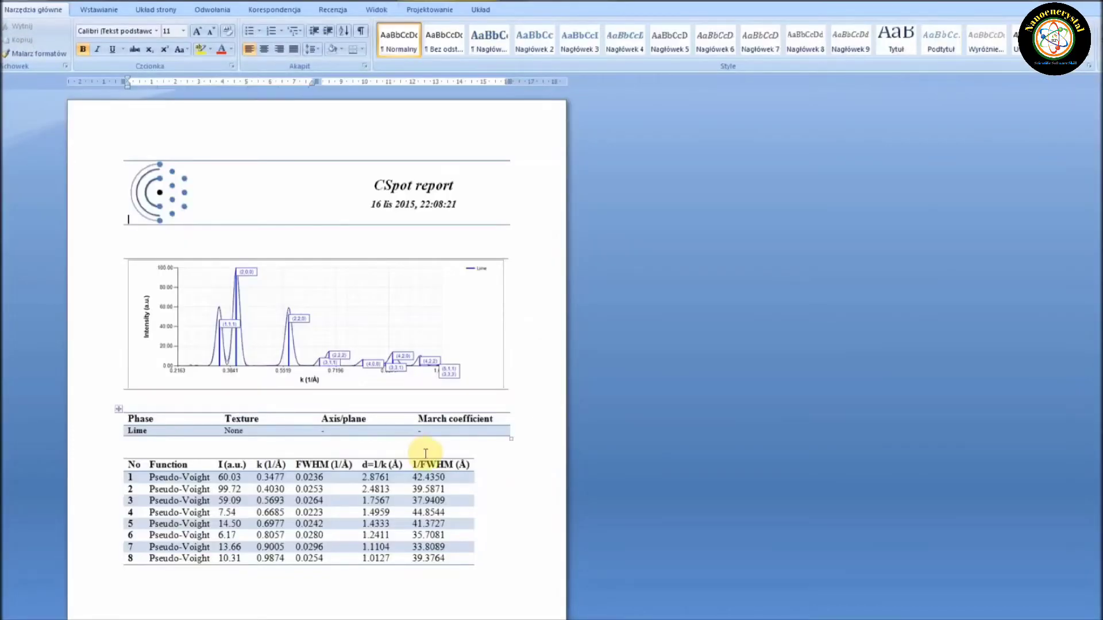
{"action": "scroll", "coordinate": [425, 454], "scroll_direction": "up", "scroll_amount": 1, "text": "ctrl"}
{"action": "scroll", "coordinate": [426, 454], "scroll_direction": "down", "scroll_amount": 5}
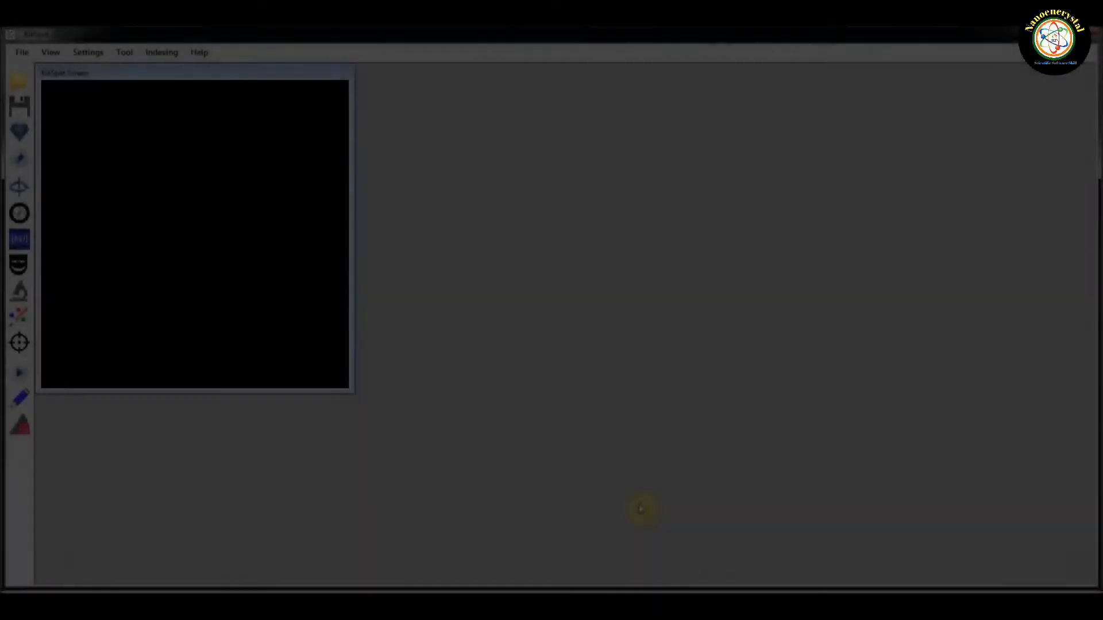
Set spot-pattern simulation with camera length 263 mm, maximal Miller index 10, minimal intensity ratio 0.0025
{"action": "left_click", "coordinate": [78, 52]}
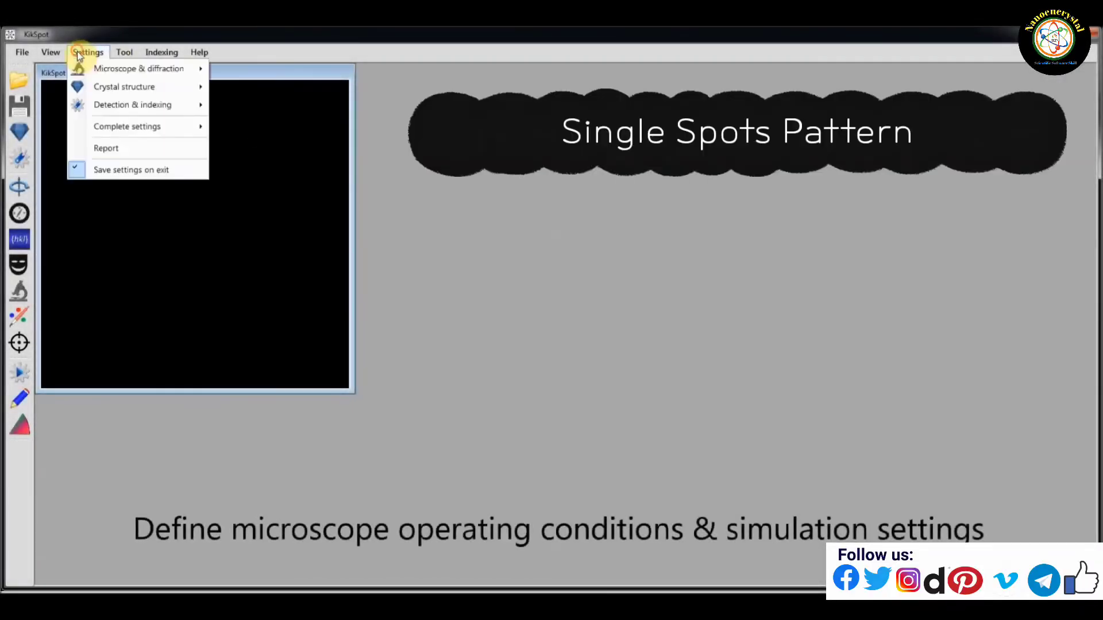
{"action": "mouse_move", "coordinate": [109, 69]}
{"action": "left_click", "coordinate": [243, 75]}
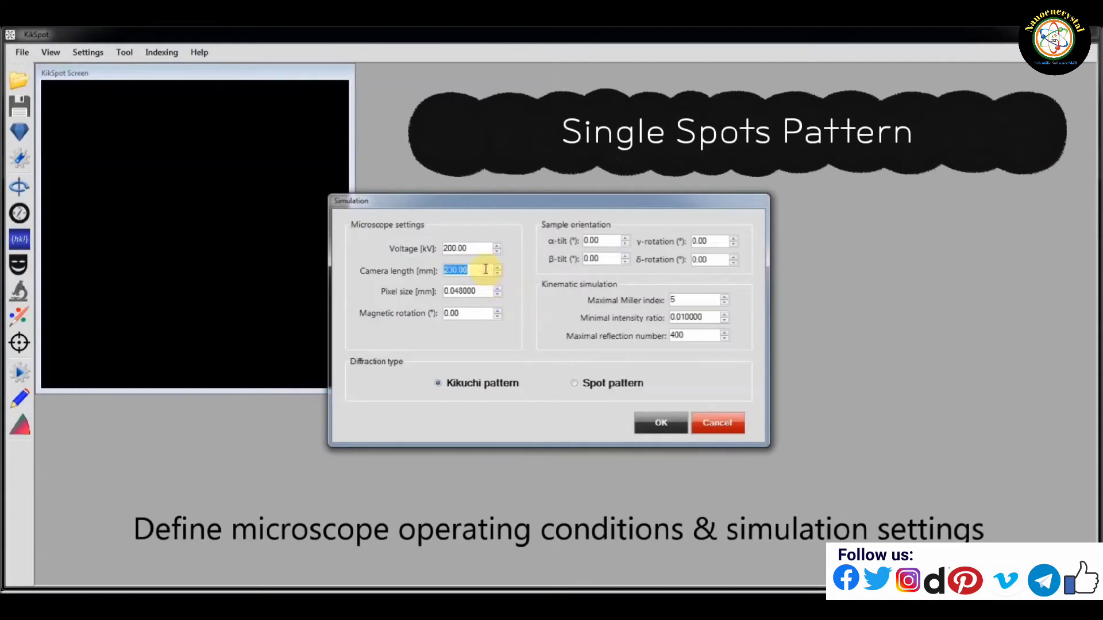
{"action": "left_click", "coordinate": [488, 291]}
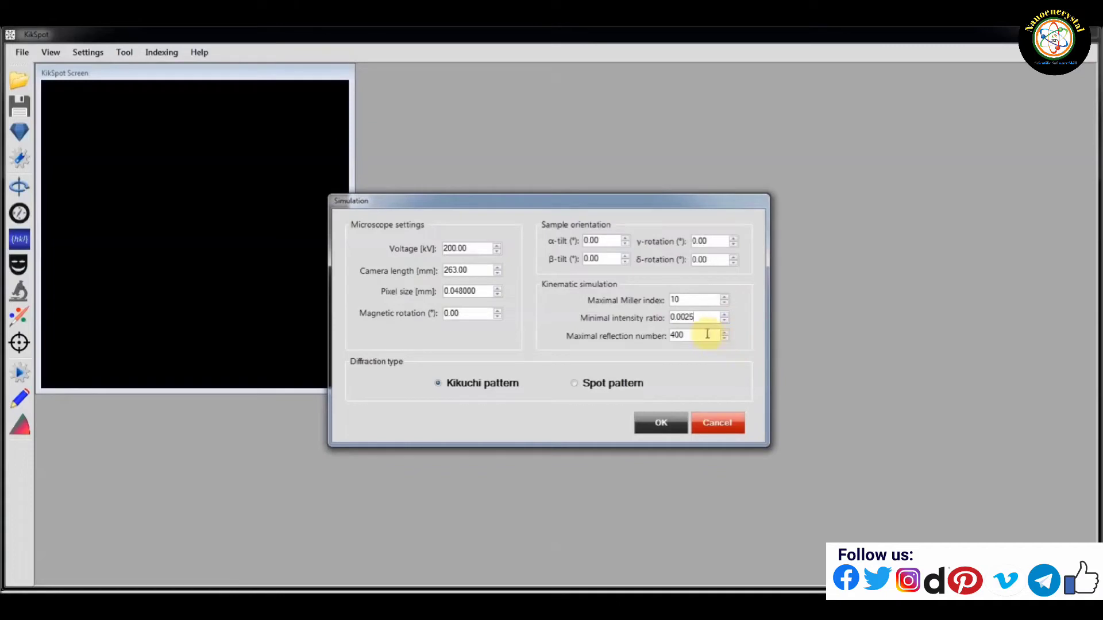
{"action": "left_click", "coordinate": [613, 383]}
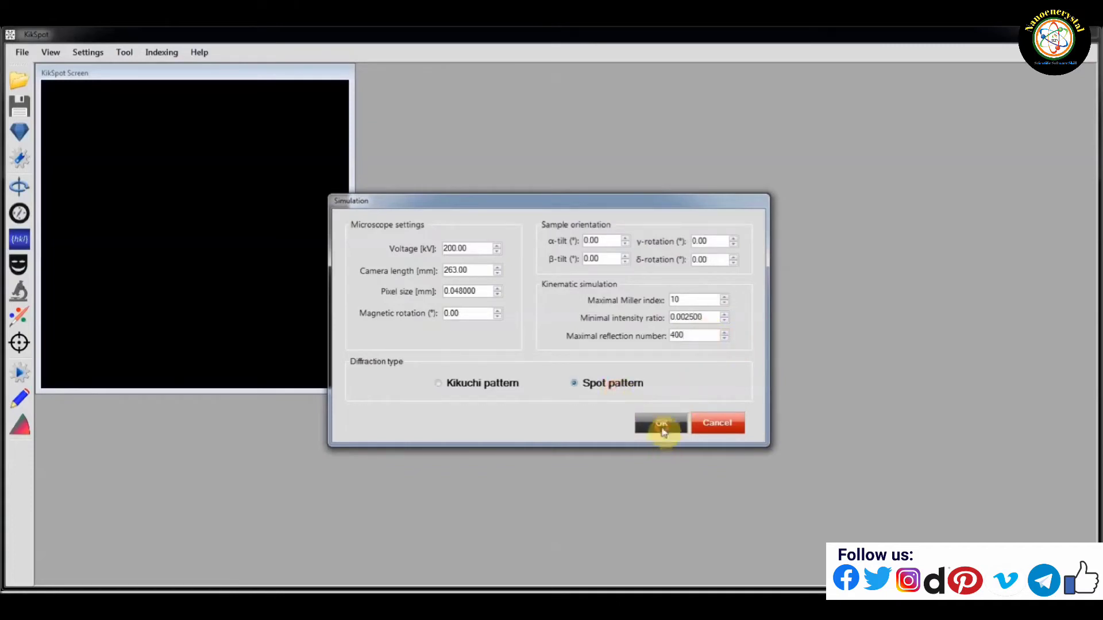
{"action": "left_click", "coordinate": [661, 423]}
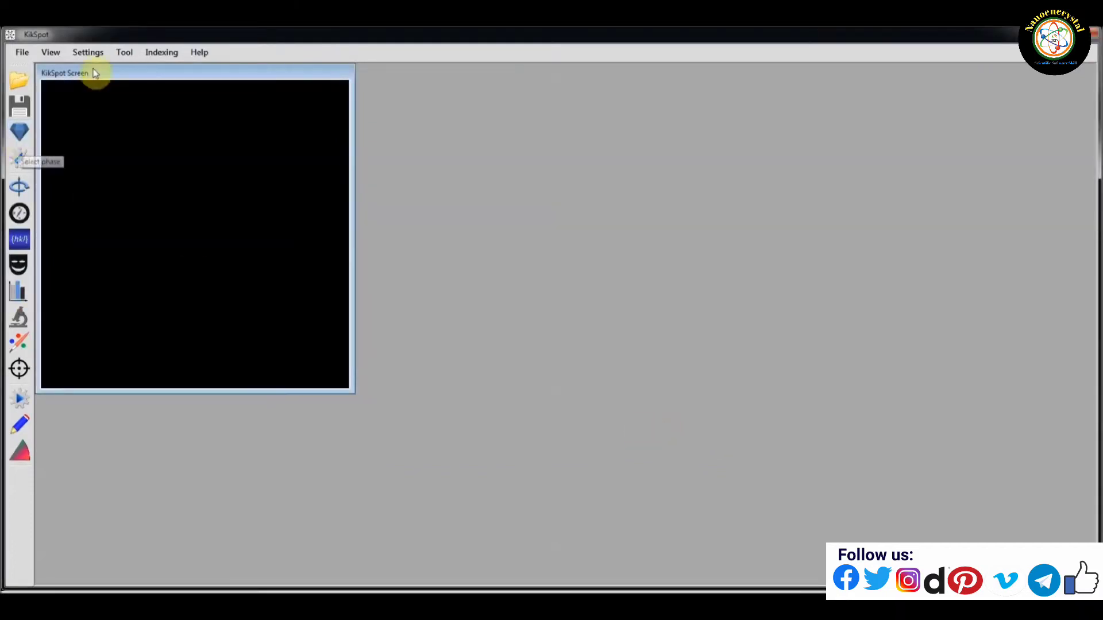
Add the cubic Aluminum structure from the database as the phase
{"action": "left_click_drag", "start_coordinate": [94, 73], "coordinate": [451, 97]}
{"action": "left_click", "coordinate": [22, 133]}
{"action": "left_click", "coordinate": [476, 224]}
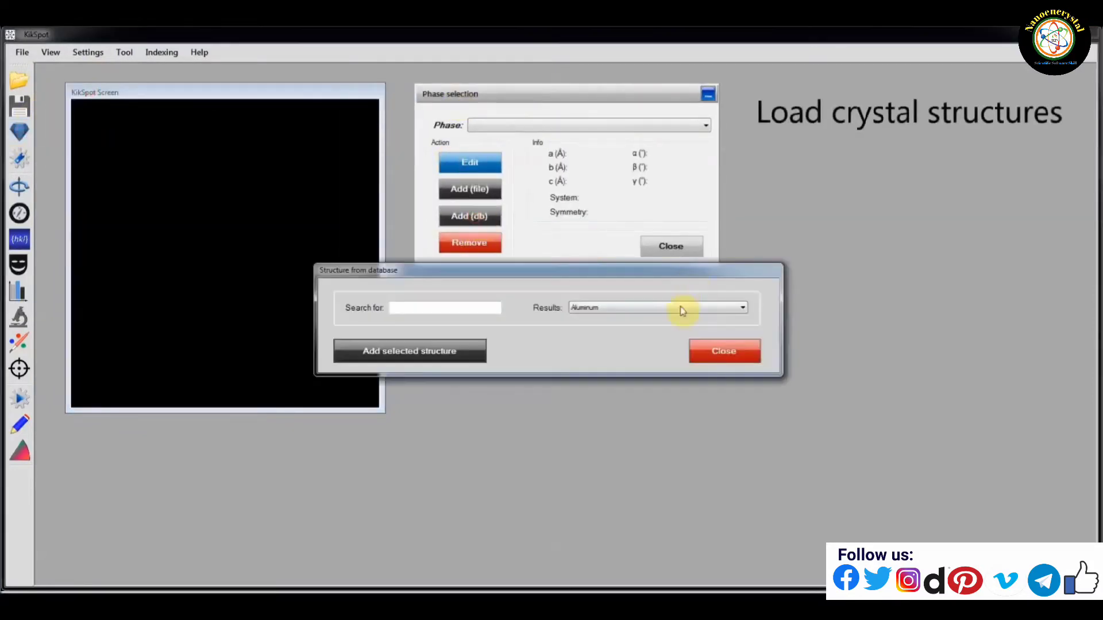
{"action": "left_click", "coordinate": [680, 308]}
{"action": "left_click", "coordinate": [676, 309]}
{"action": "left_click", "coordinate": [440, 358]}
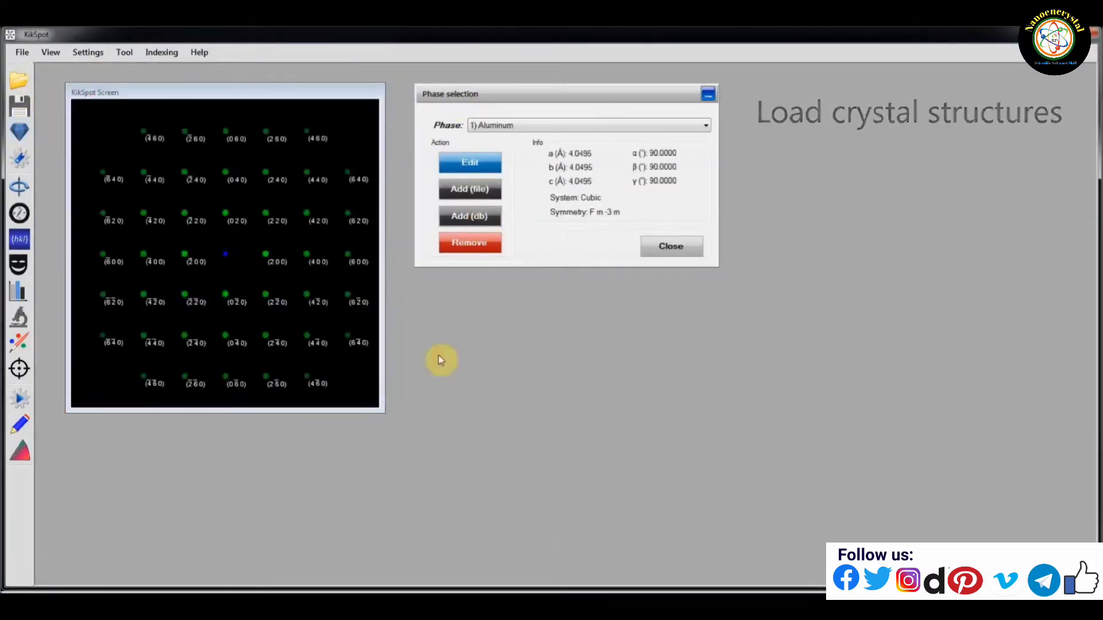
{"action": "left_click", "coordinate": [669, 247]}
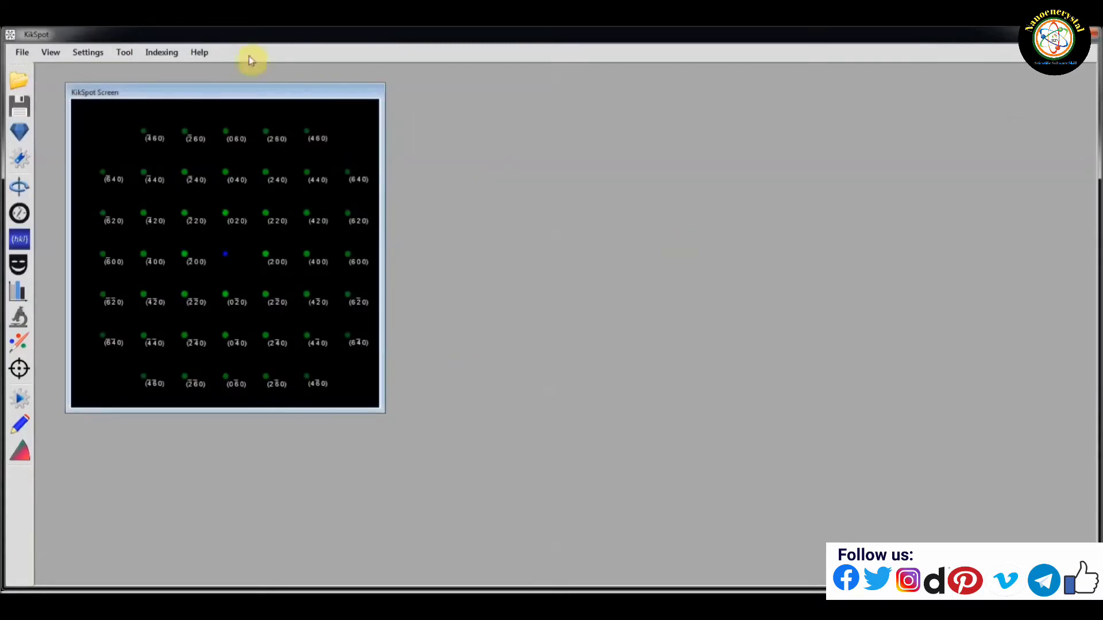
{"action": "left_click_drag", "start_coordinate": [245, 93], "coordinate": [241, 92]}
{"action": "left_click", "coordinate": [19, 81]}
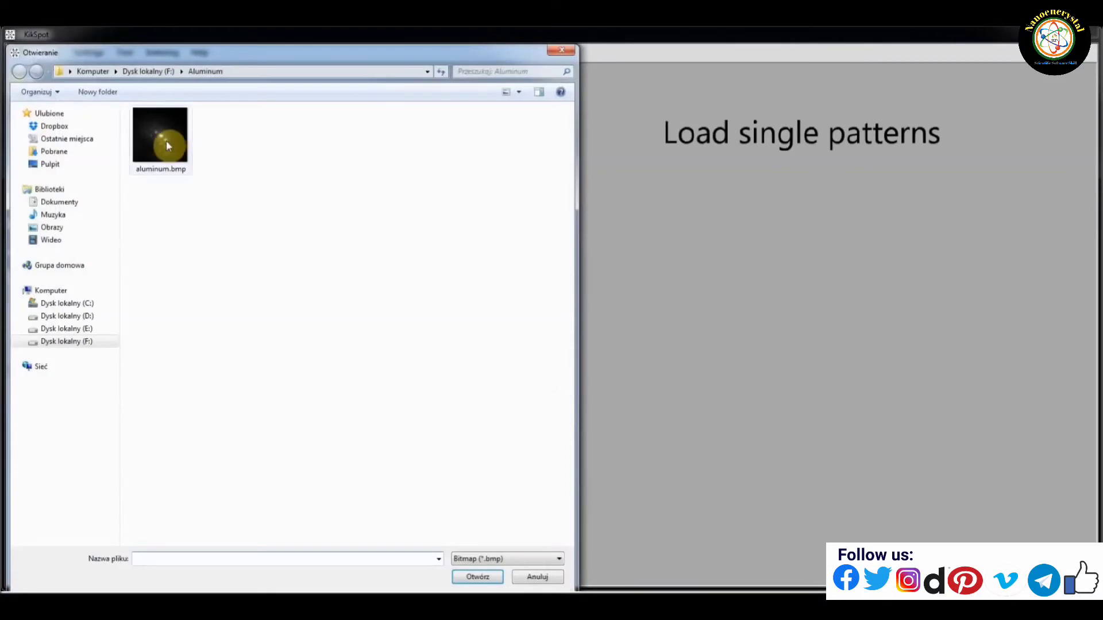
Load aluminum.bmp and centre the overlay on its central spot at X0 0.52063, Y0 0.47561
{"action": "double_click", "coordinate": [167, 144]}
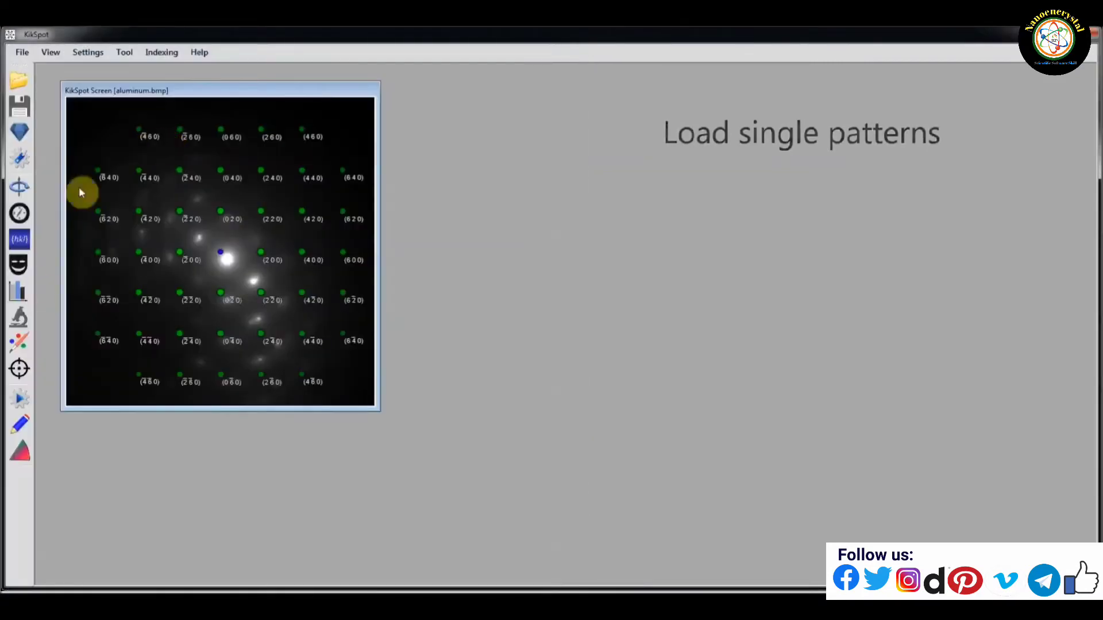
{"action": "left_click", "coordinate": [19, 369]}
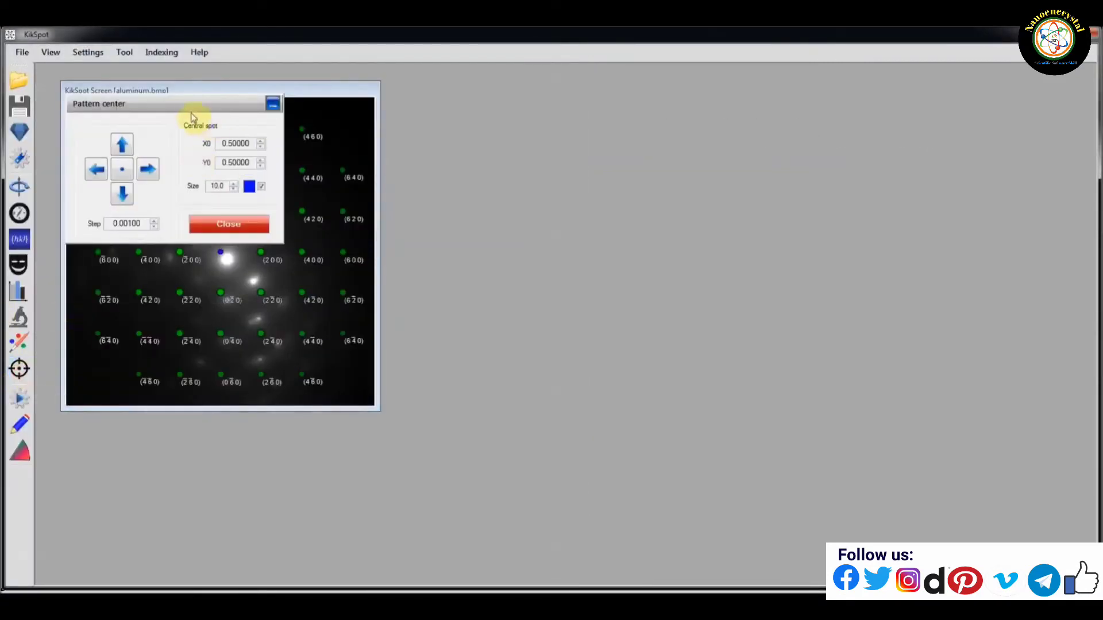
{"action": "left_click_drag", "start_coordinate": [191, 113], "coordinate": [530, 127]}
{"action": "left_click", "coordinate": [486, 183]}
{"action": "left_click", "coordinate": [486, 182]}
{"action": "left_click", "coordinate": [486, 184]}
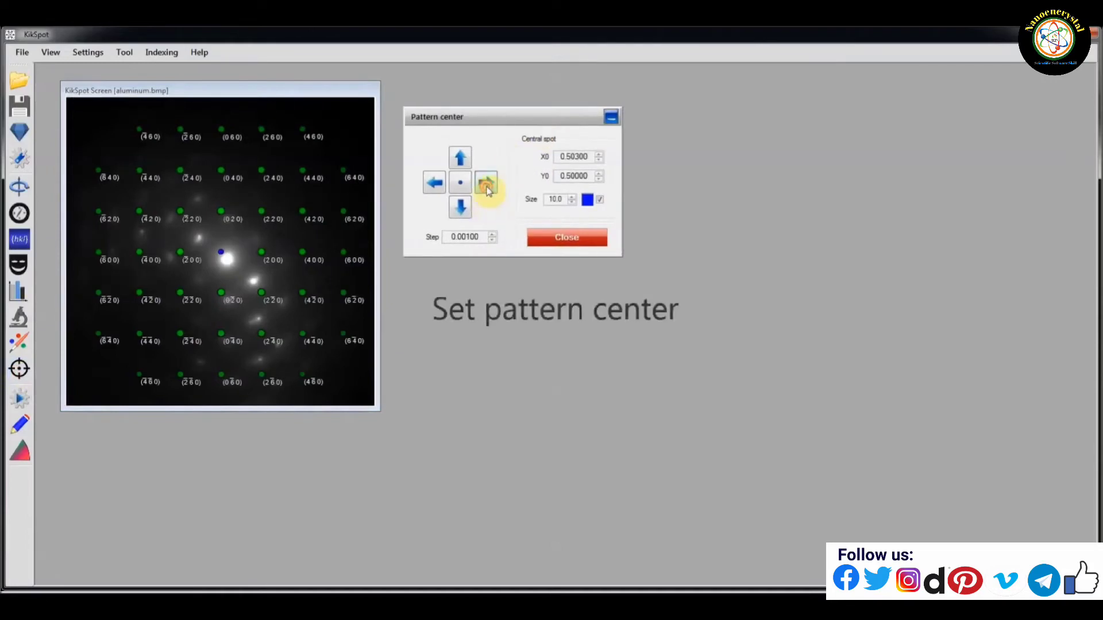
{"action": "left_click", "coordinate": [486, 183]}
{"action": "left_click", "coordinate": [486, 182]}
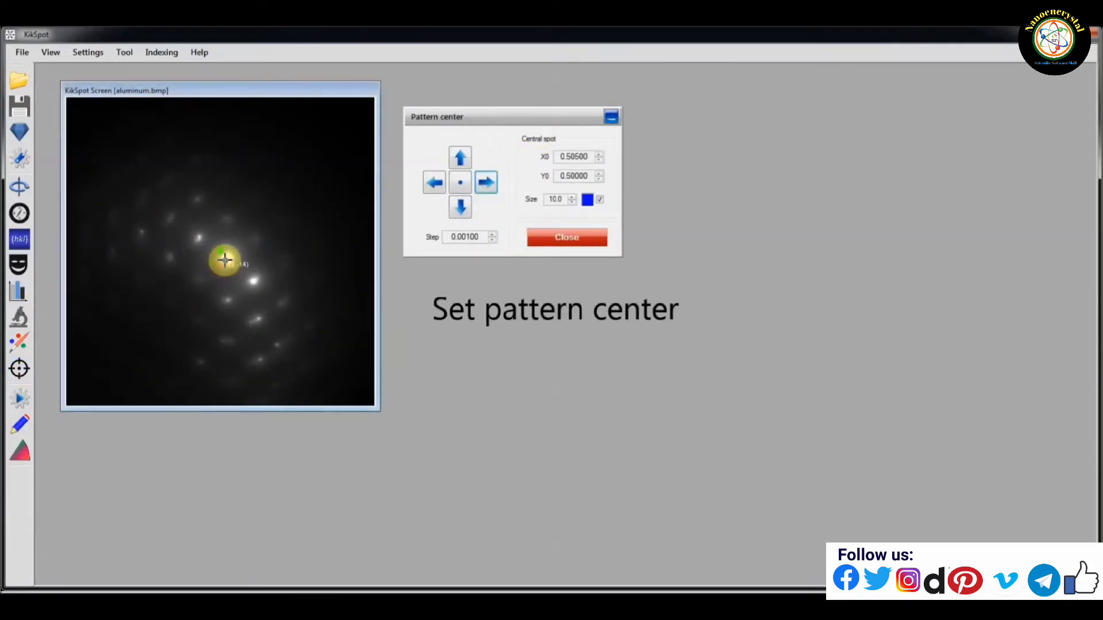
{"action": "left_click", "coordinate": [225, 260]}
{"action": "left_click", "coordinate": [485, 183]}
{"action": "left_click", "coordinate": [485, 183]}
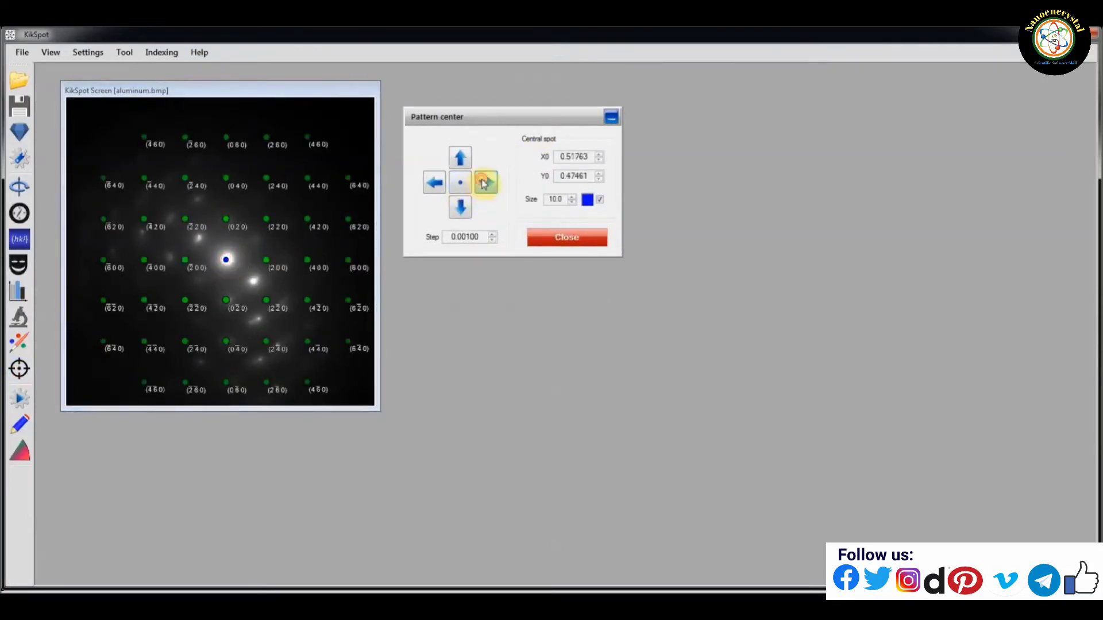
{"action": "left_click", "coordinate": [484, 184]}
{"action": "left_click", "coordinate": [484, 184]}
{"action": "left_click", "coordinate": [484, 183]}
{"action": "left_click", "coordinate": [459, 164]}
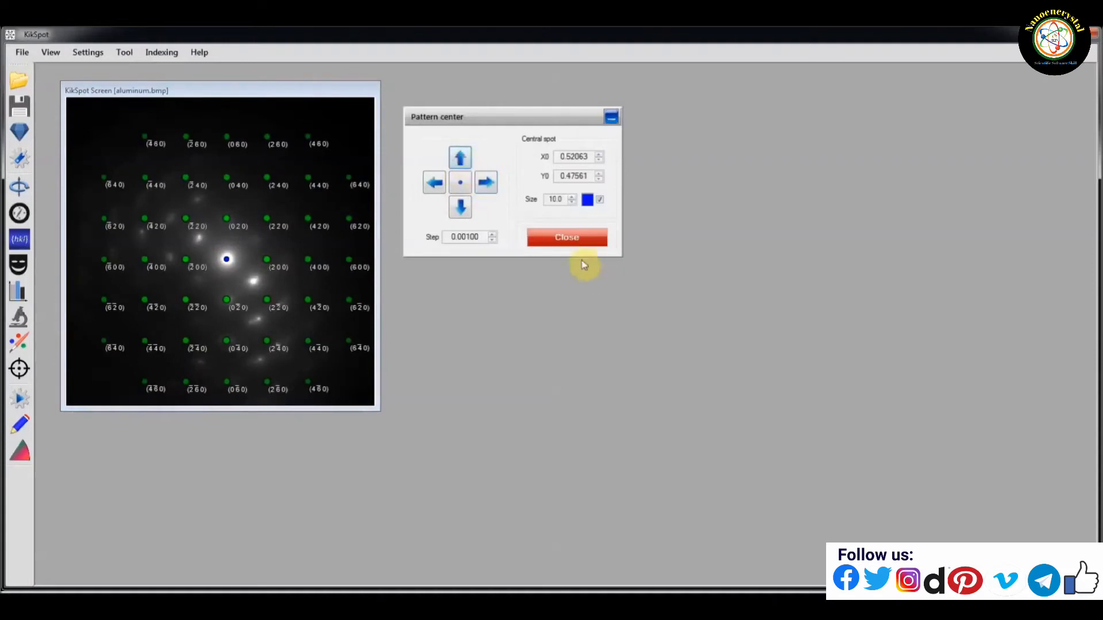
{"action": "left_click", "coordinate": [570, 241]}
Apply spot detection with Min R 30 and Max R 230 pixels, then start automatic indexing
{"action": "left_click", "coordinate": [21, 159]}
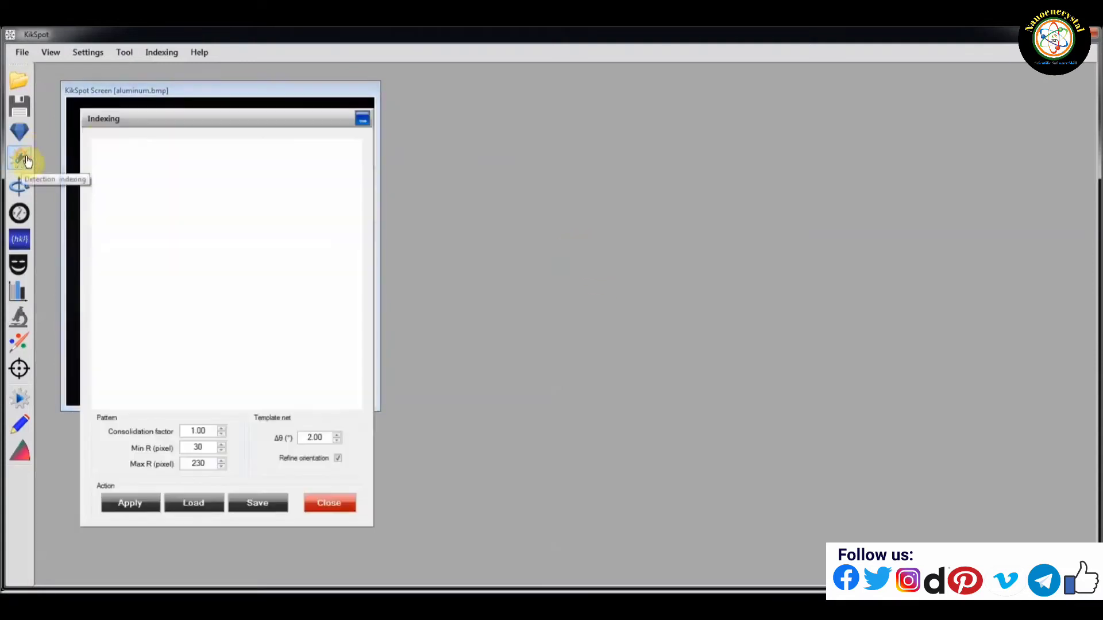
{"action": "left_click_drag", "start_coordinate": [138, 115], "coordinate": [522, 104]}
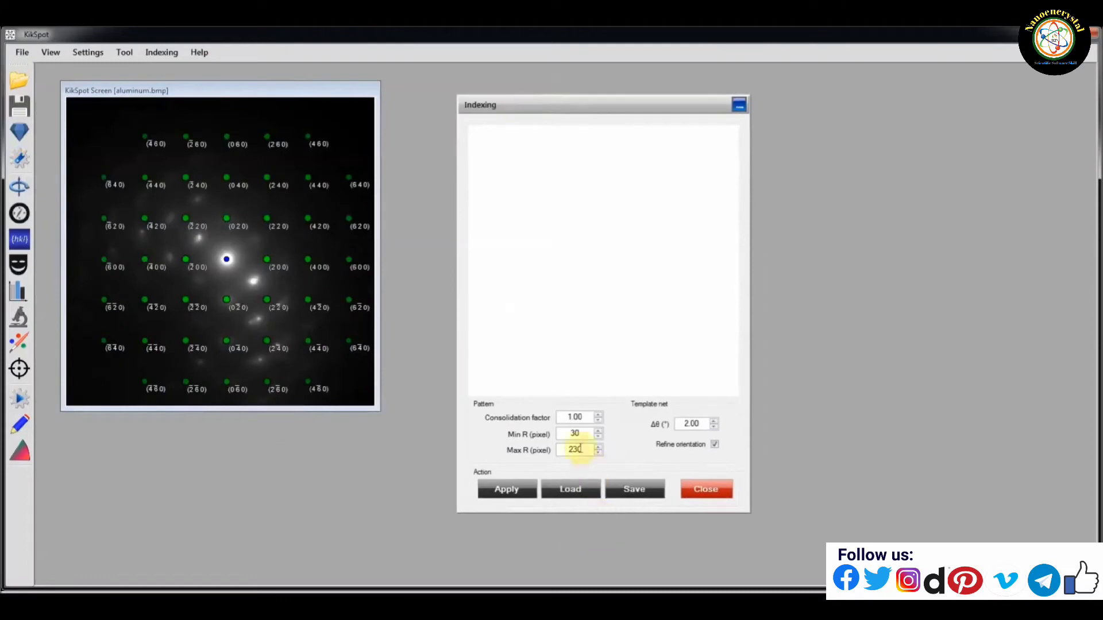
{"action": "left_click", "coordinate": [517, 489]}
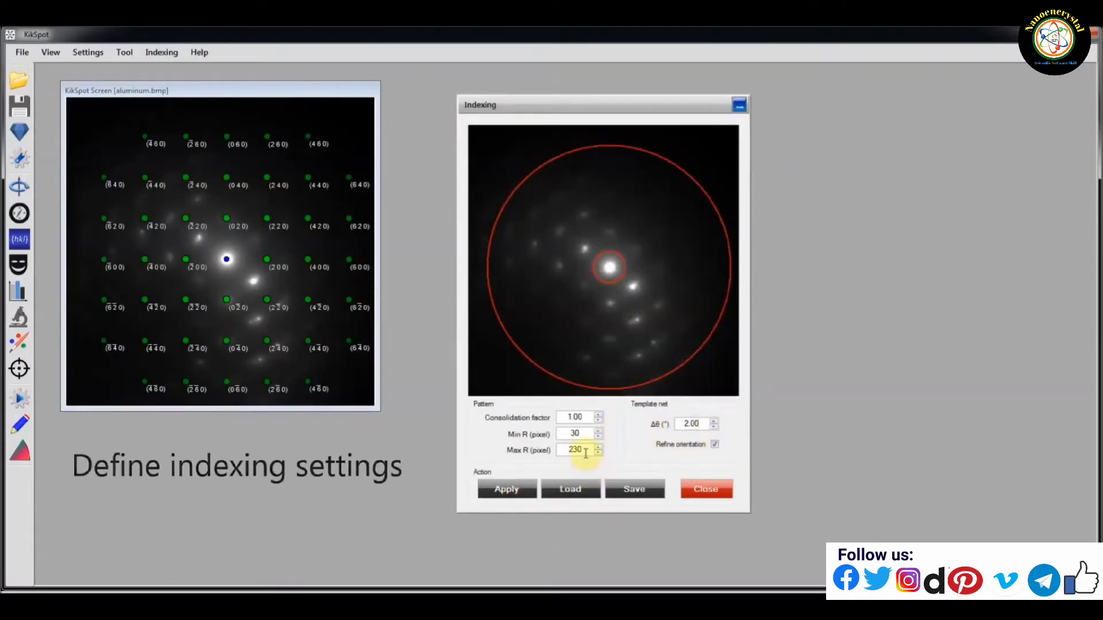
{"action": "left_click", "coordinate": [707, 490]}
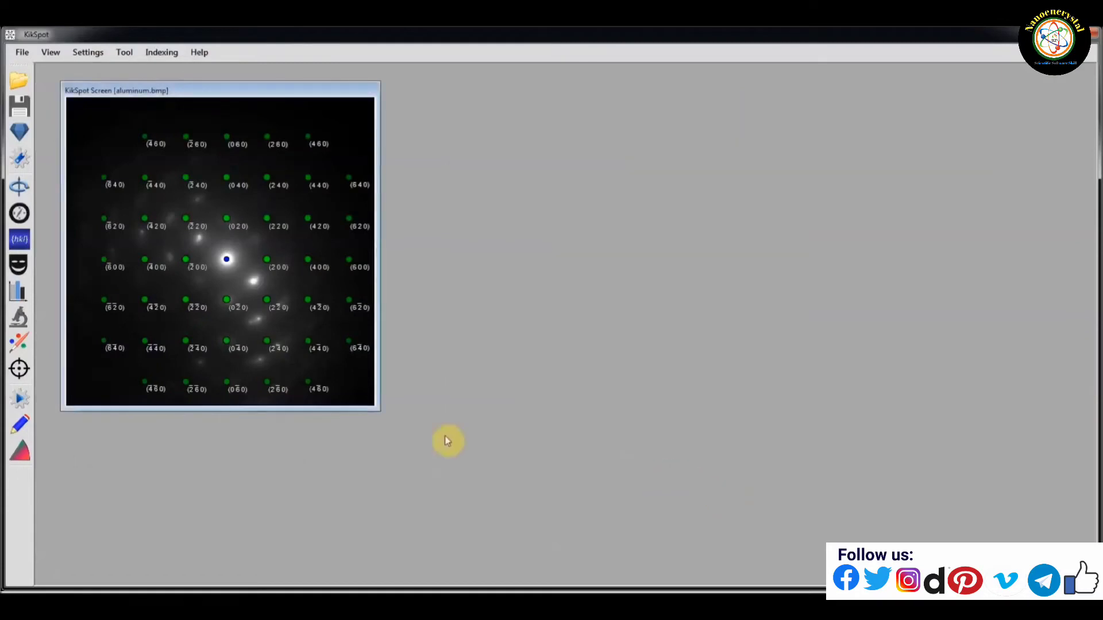
{"action": "left_click", "coordinate": [30, 398]}
{"action": "left_click_drag", "start_coordinate": [254, 135], "coordinate": [563, 100]}
Auto-index the pattern, choose the Aluminum solution (79.50°, 40.50°, 98.50°) and check its pole figures
{"action": "left_click", "coordinate": [460, 246]}
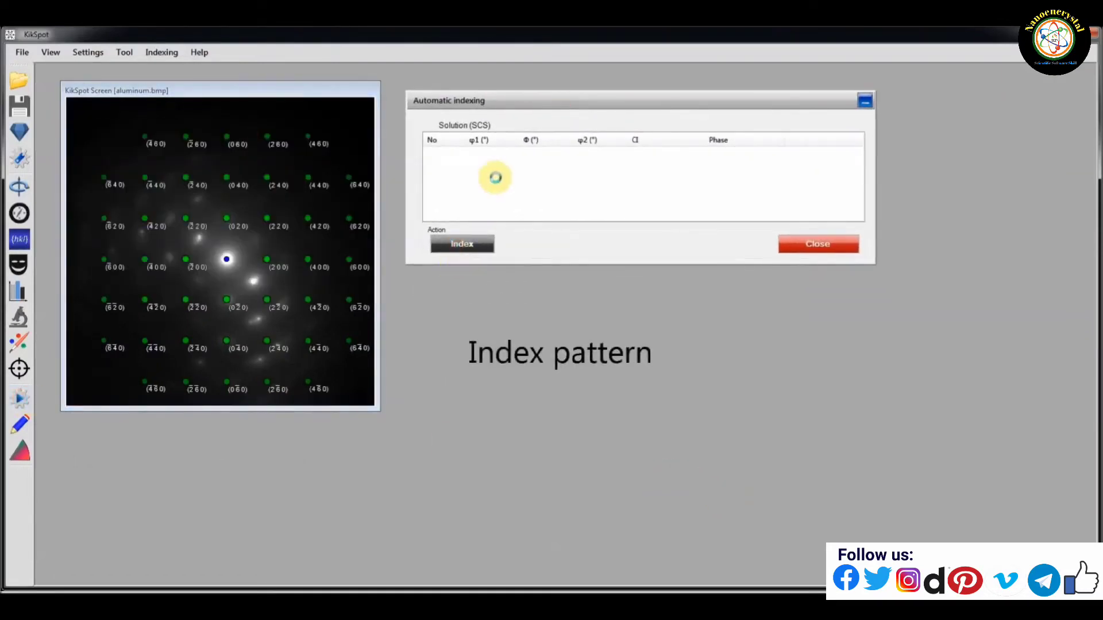
{"action": "left_click", "coordinate": [504, 154]}
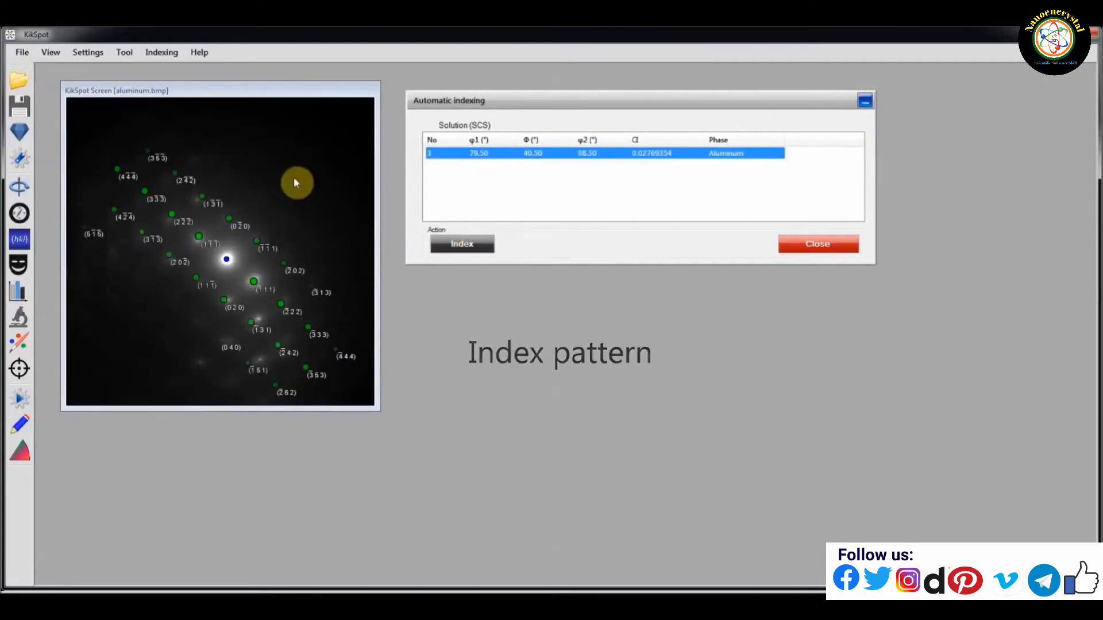
{"action": "left_click", "coordinate": [19, 213]}
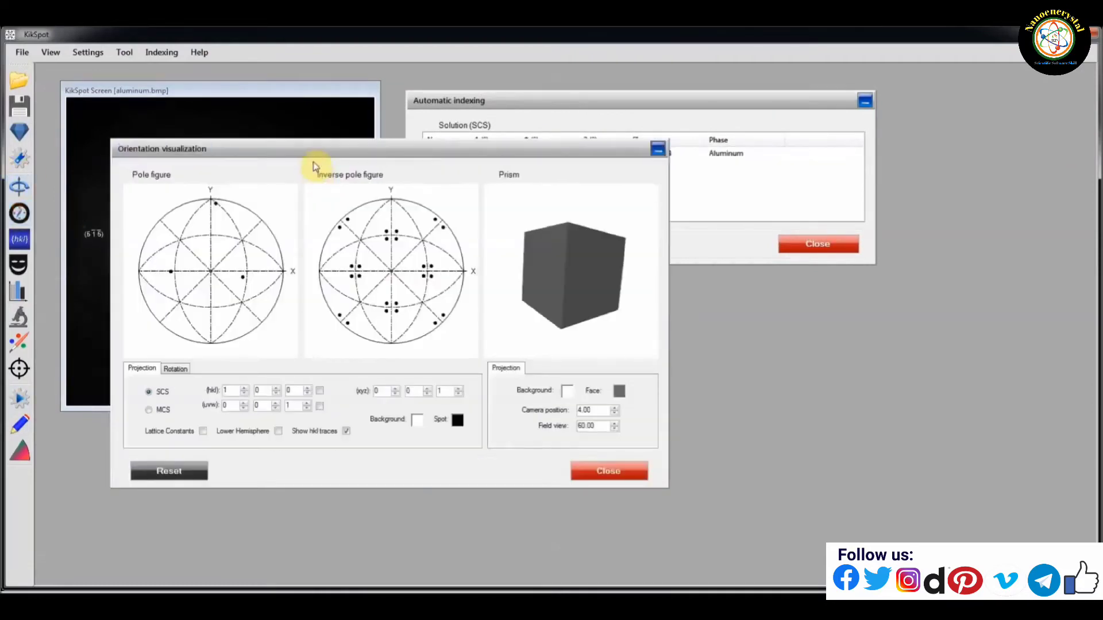
{"action": "left_click_drag", "start_coordinate": [328, 167], "coordinate": [649, 198]}
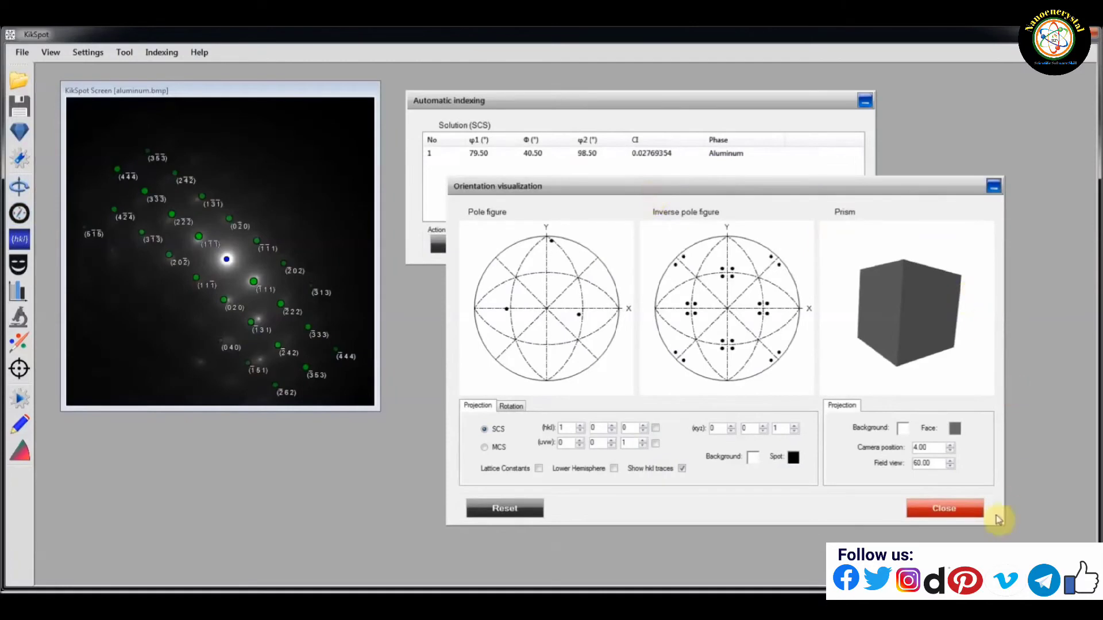
{"action": "left_click", "coordinate": [961, 516]}
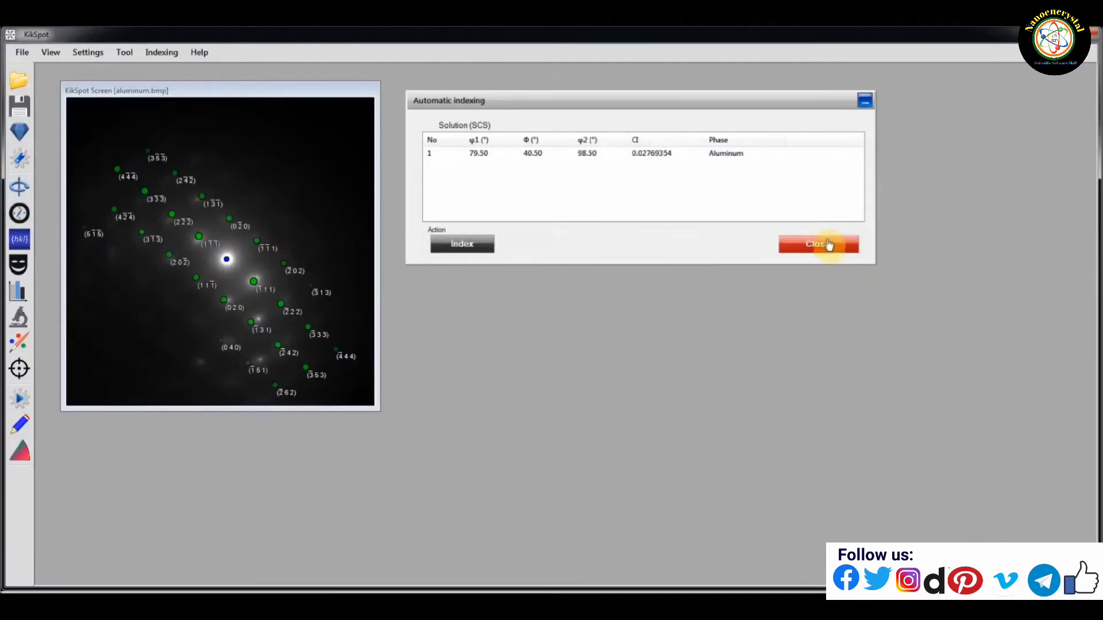
{"action": "left_click", "coordinate": [830, 246]}
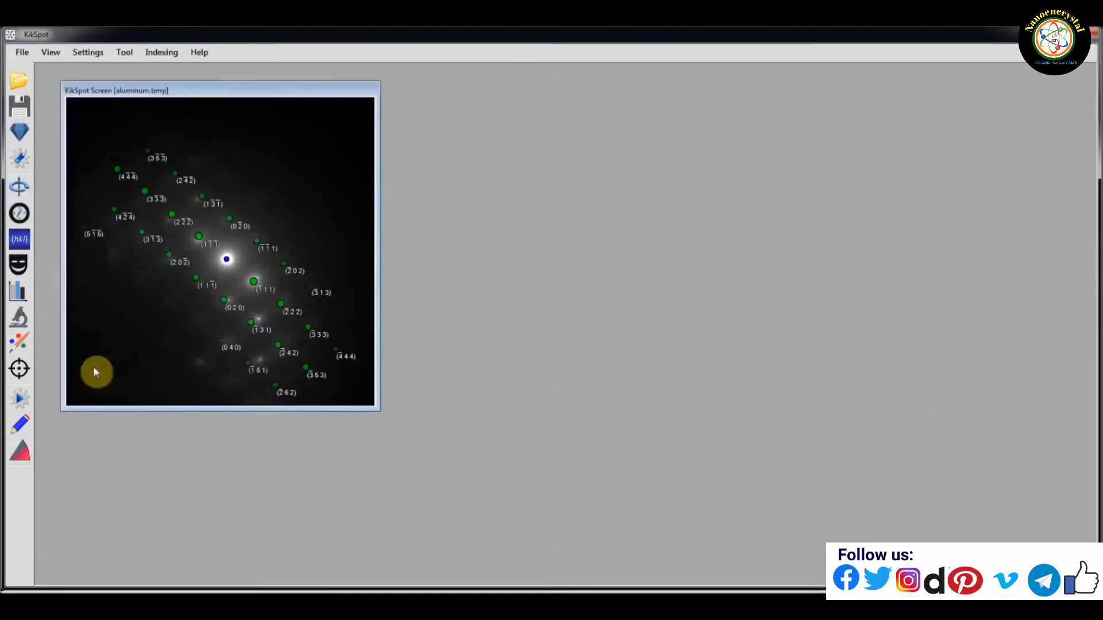
Set manual indexing spot size 15, line width 2.0, precision 0.05, with fill spots off
{"action": "left_click", "coordinate": [17, 424]}
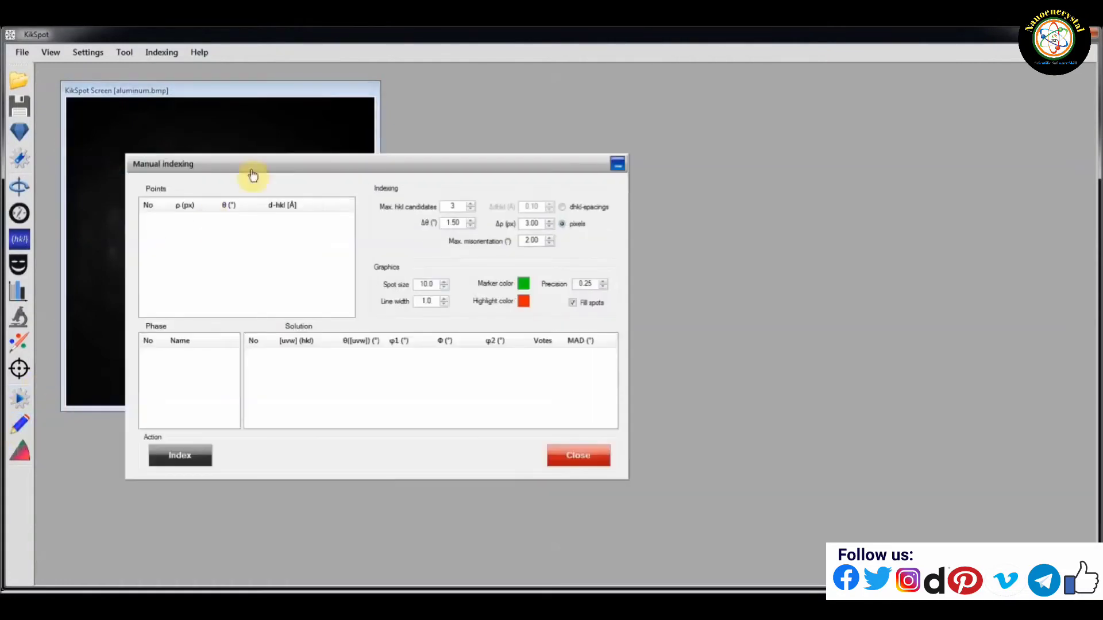
{"action": "left_click_drag", "start_coordinate": [260, 171], "coordinate": [616, 123]}
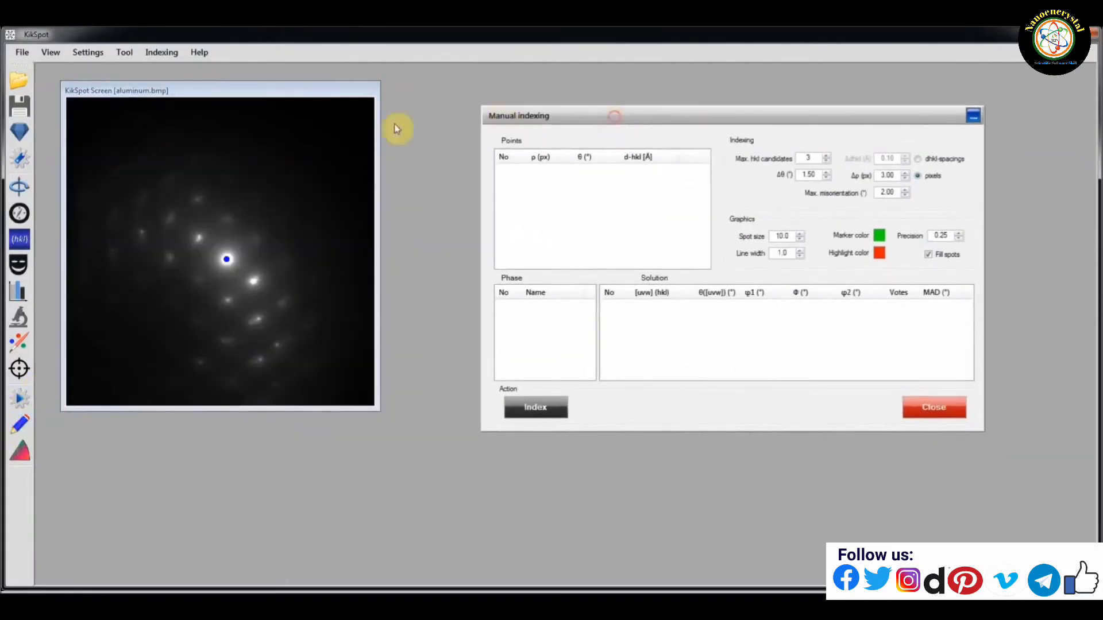
{"action": "left_click_drag", "start_coordinate": [352, 96], "coordinate": [366, 101]}
{"action": "double_click", "coordinate": [782, 236]}
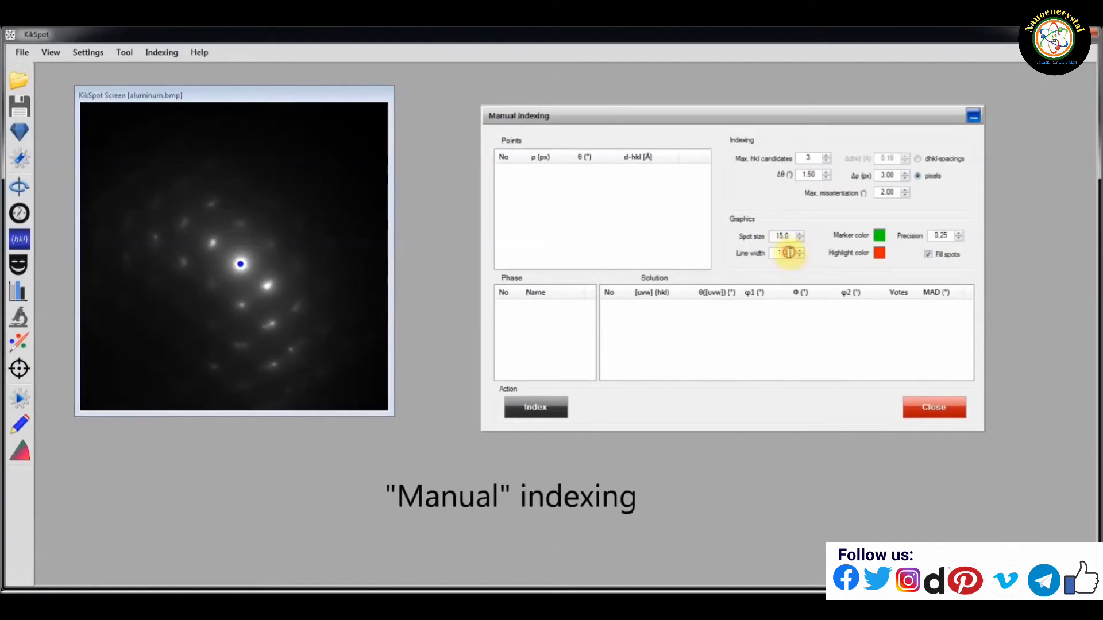
{"action": "double_click", "coordinate": [788, 253]}
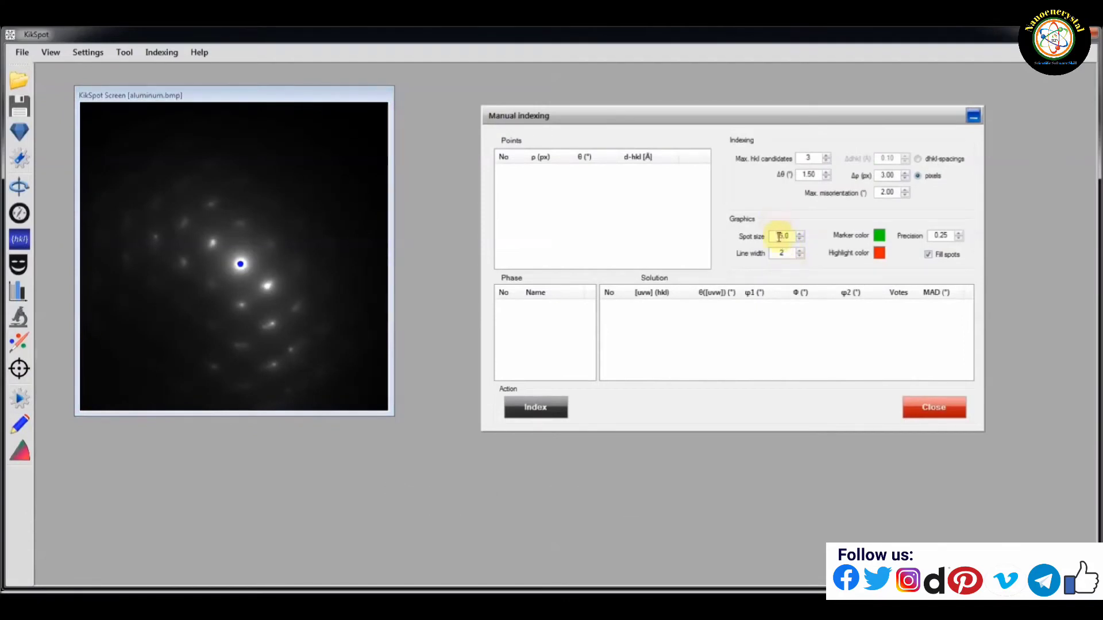
{"action": "left_click", "coordinate": [944, 256]}
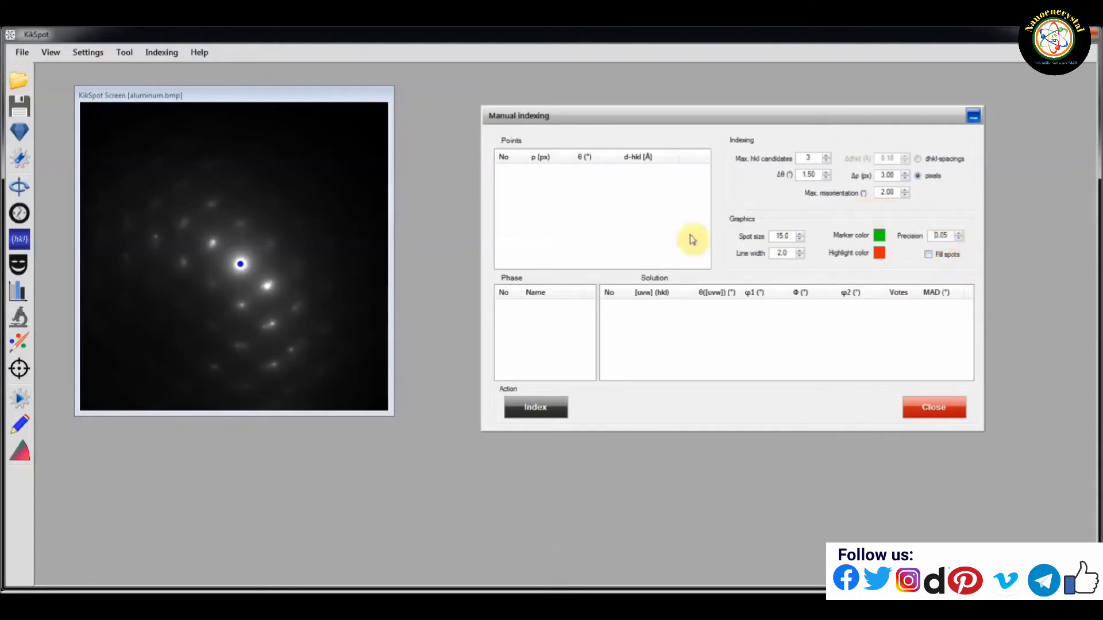
Mark four diffraction spots around the pattern centre
{"action": "left_click", "coordinate": [184, 263]}
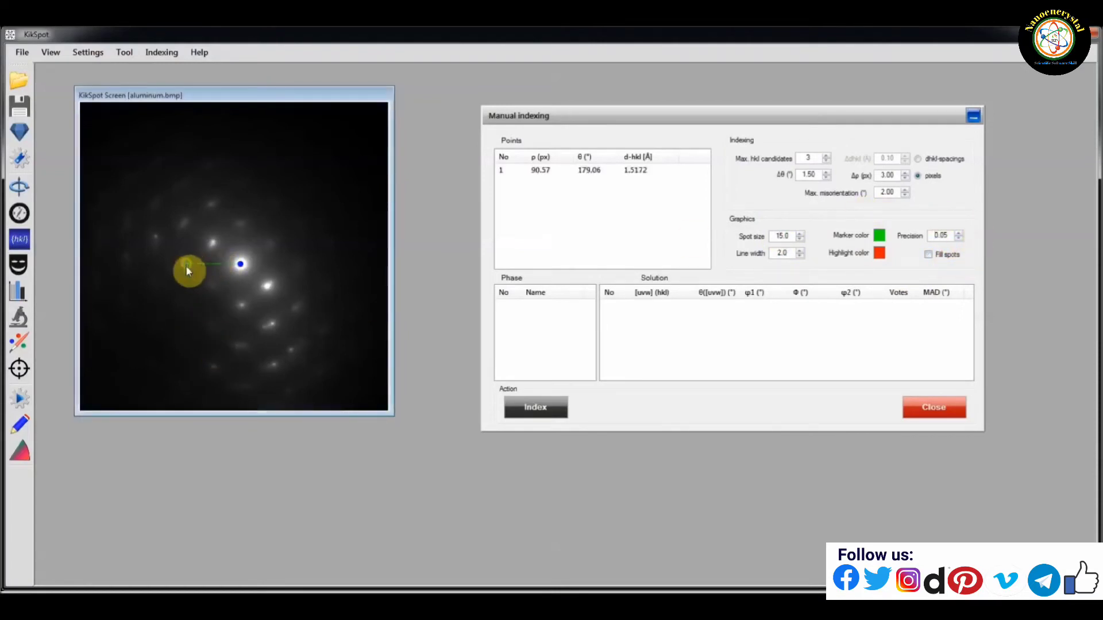
{"action": "left_click", "coordinate": [237, 263]}
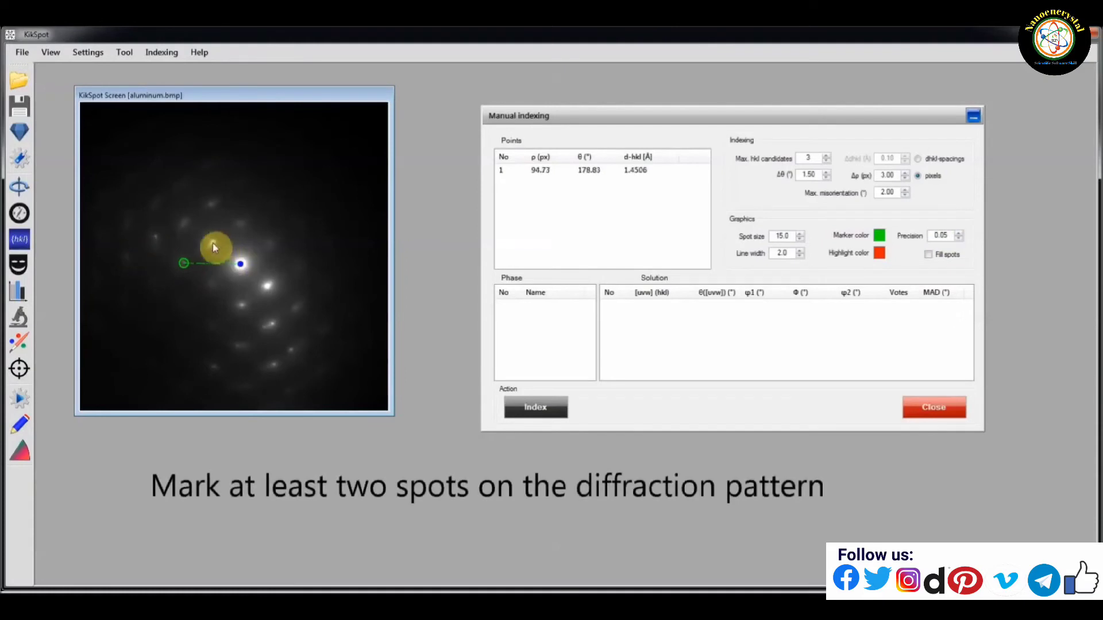
{"action": "left_click", "coordinate": [213, 243]}
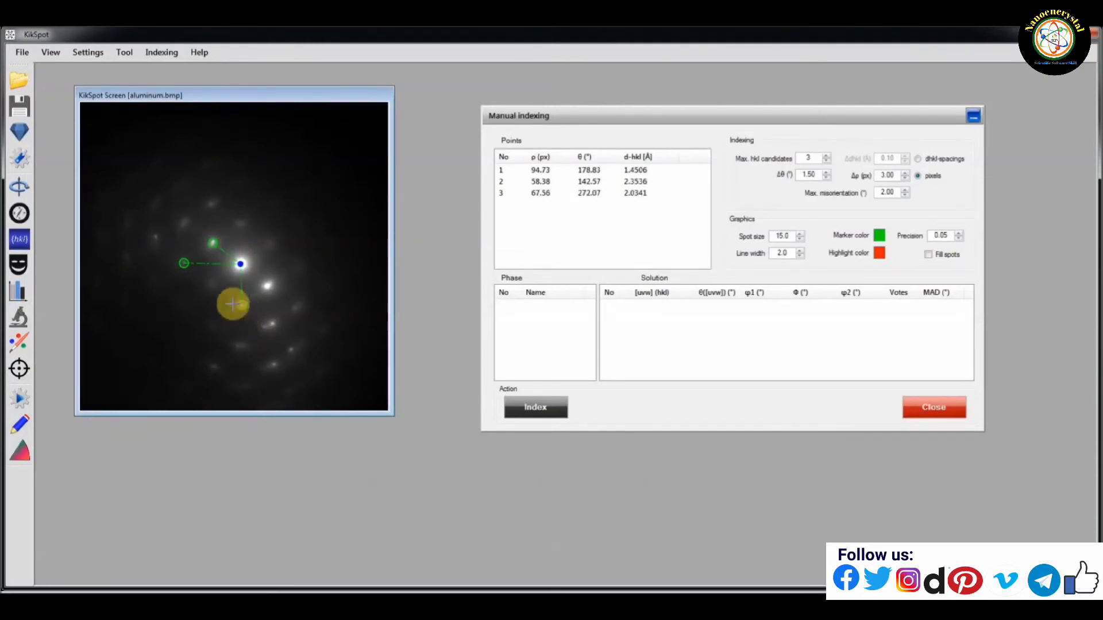
{"action": "left_click", "coordinate": [267, 287]}
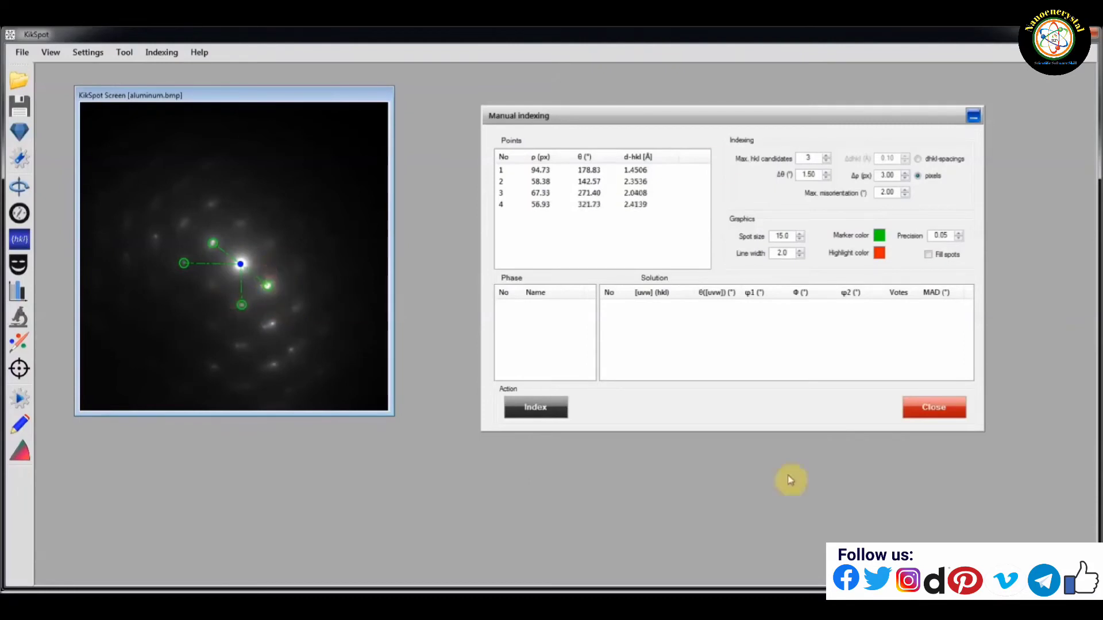
Widen Δθ to 3.00° and Δρ to 10.00 px, then index the marked spots
{"action": "double_click", "coordinate": [816, 176]}
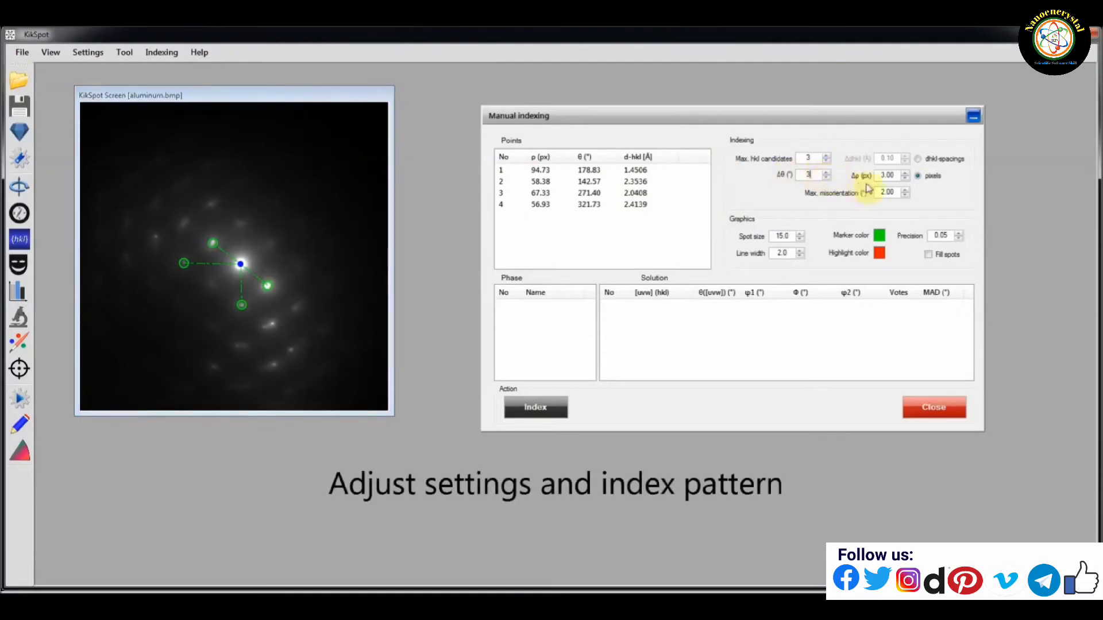
{"action": "double_click", "coordinate": [887, 175]}
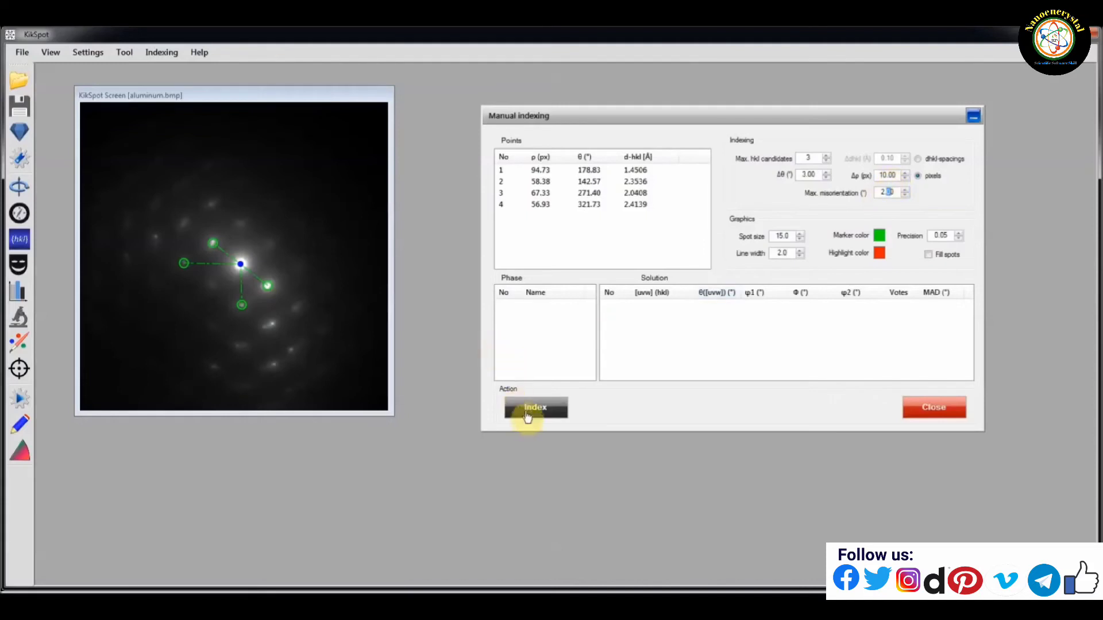
{"action": "left_click", "coordinate": [535, 408]}
Compare the three solutions, review orientation figures, and keep solution 1, [-1 1 0](1 1 1)
{"action": "left_click", "coordinate": [796, 317]}
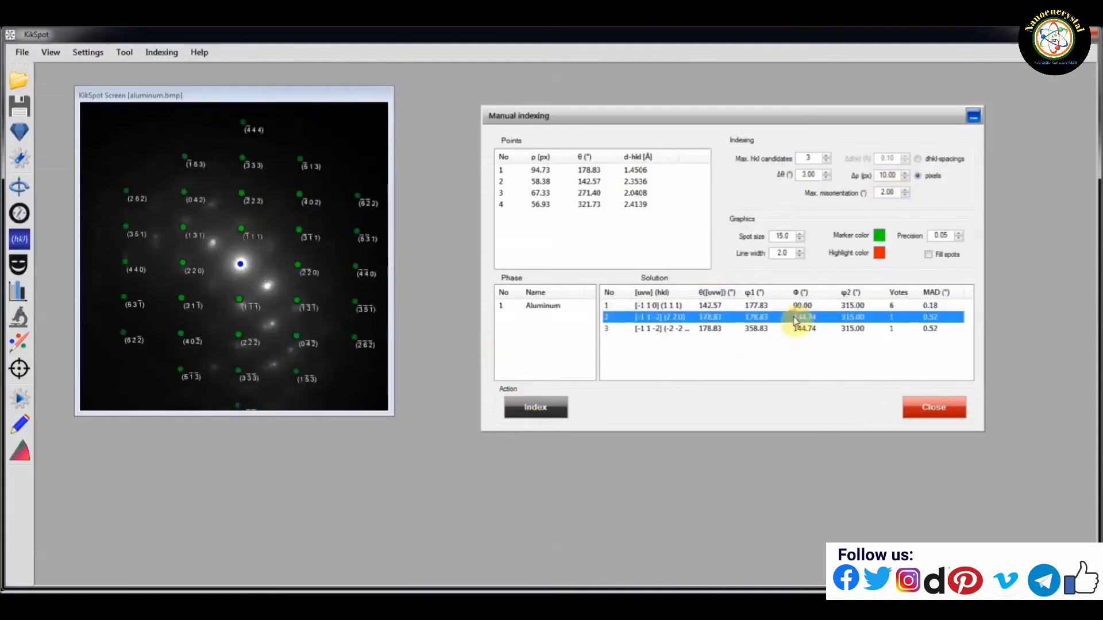
{"action": "left_click", "coordinate": [796, 328]}
{"action": "left_click", "coordinate": [797, 308]}
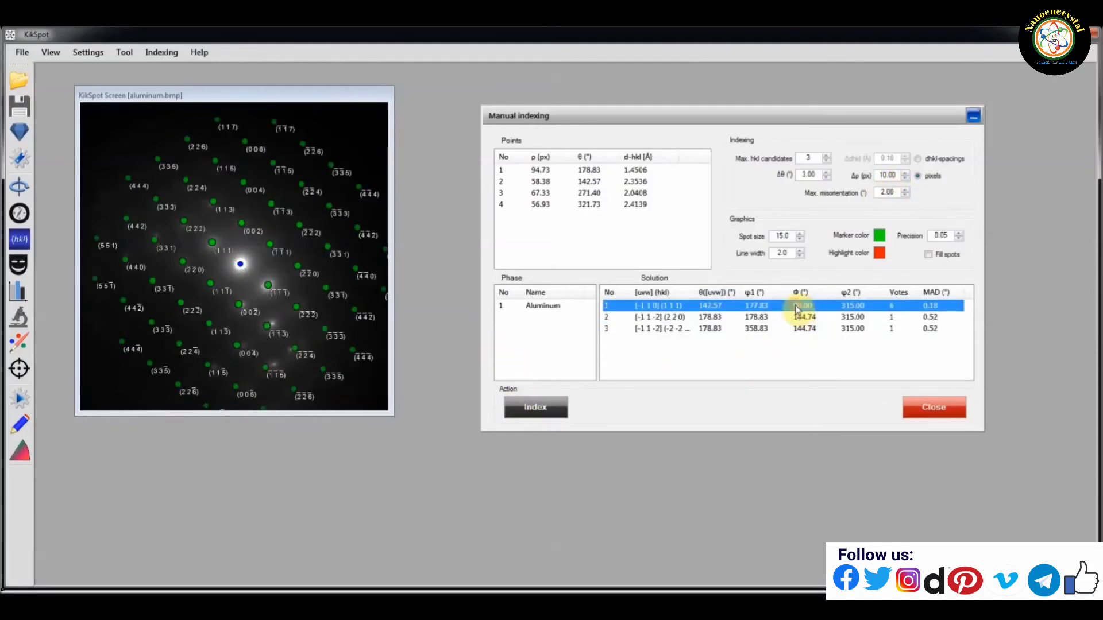
{"action": "left_click", "coordinate": [19, 213]}
{"action": "left_click_drag", "start_coordinate": [291, 192], "coordinate": [608, 153]}
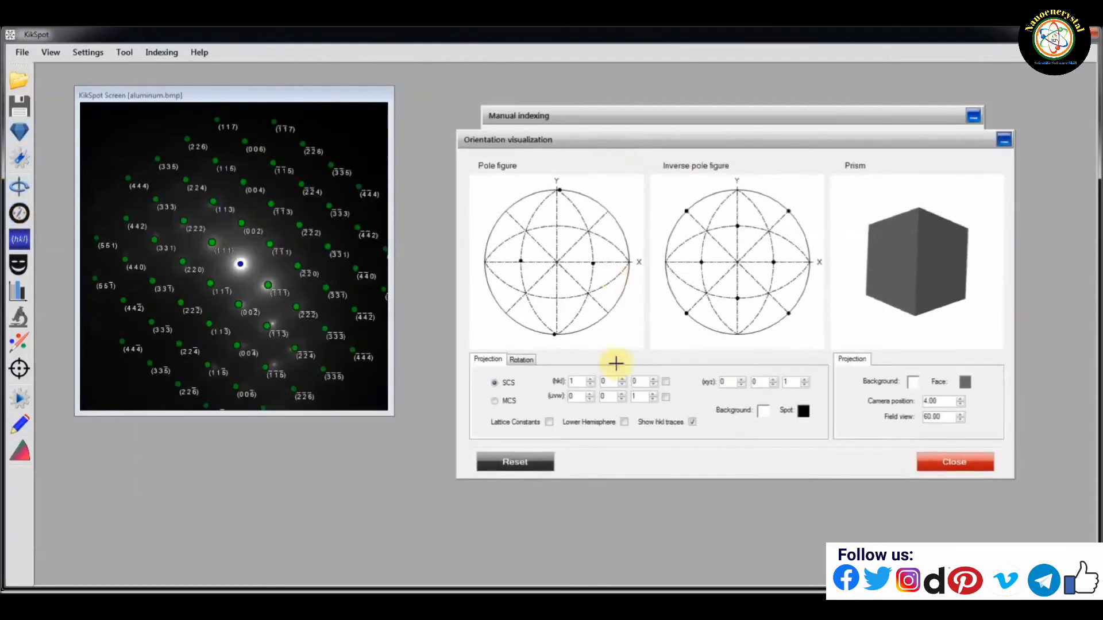
{"action": "left_click", "coordinate": [972, 464]}
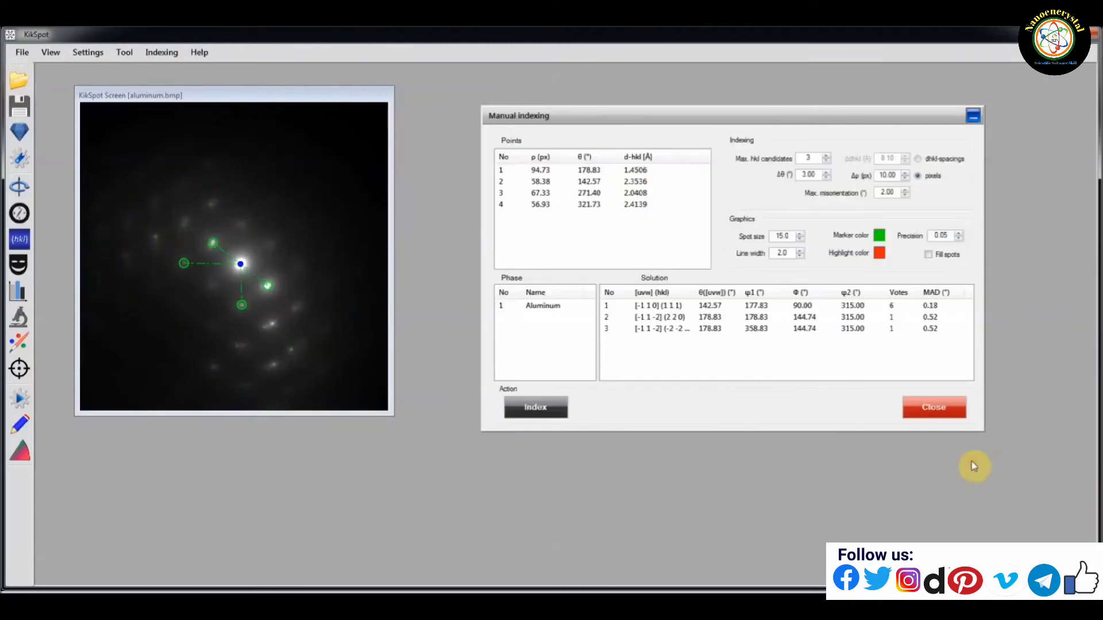
{"action": "left_click", "coordinate": [689, 306]}
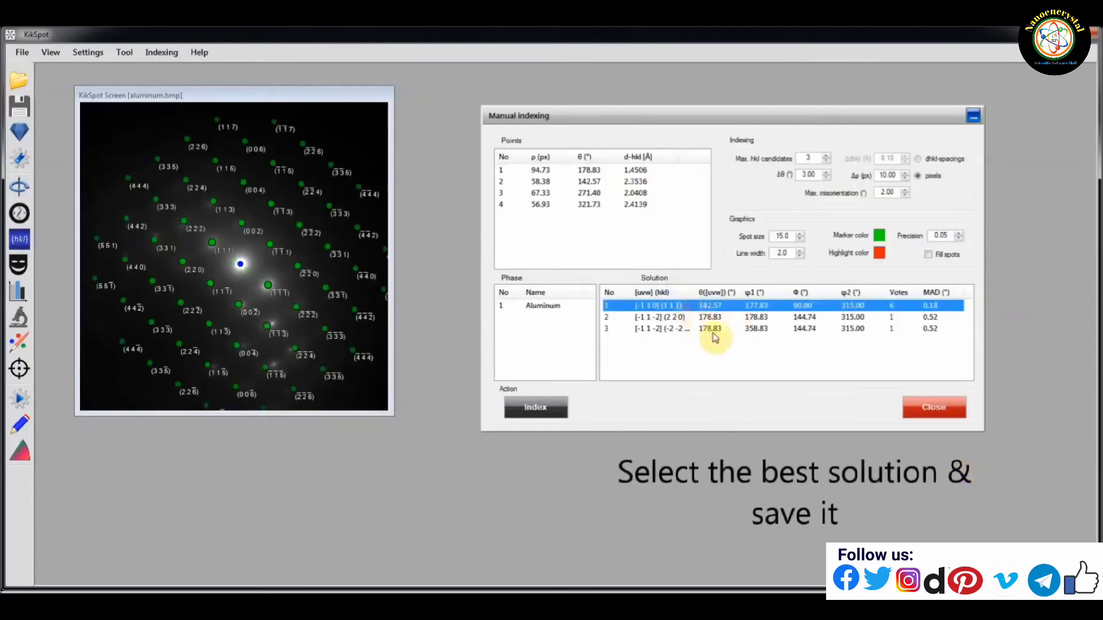